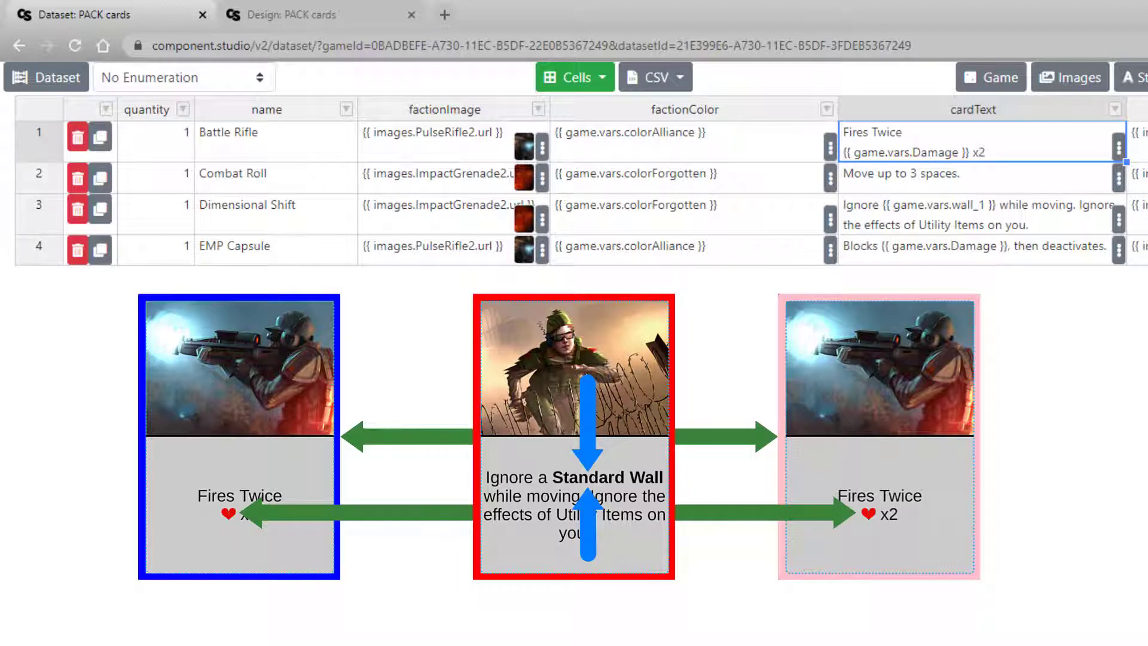
# Step: Replace the damage reference in the Battle Rifle row's cardText with the inserted game variable {{ game.vars.Damage }}
pyautogui.click(1118, 146)
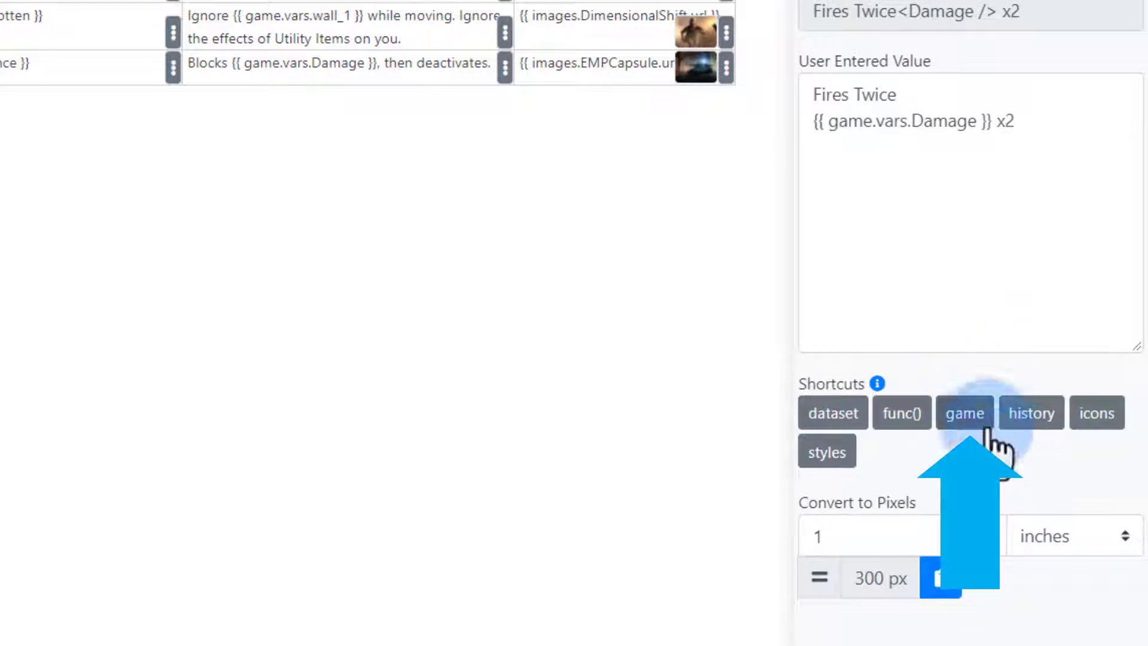
pyautogui.click(990, 430)
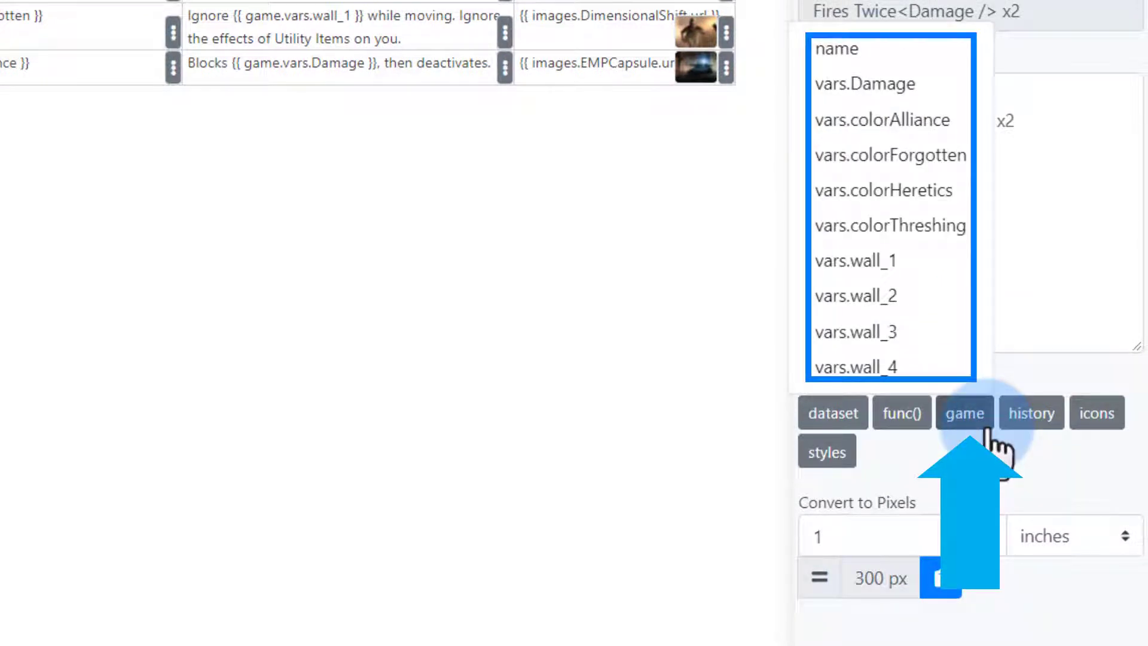
pyautogui.click(932, 89)
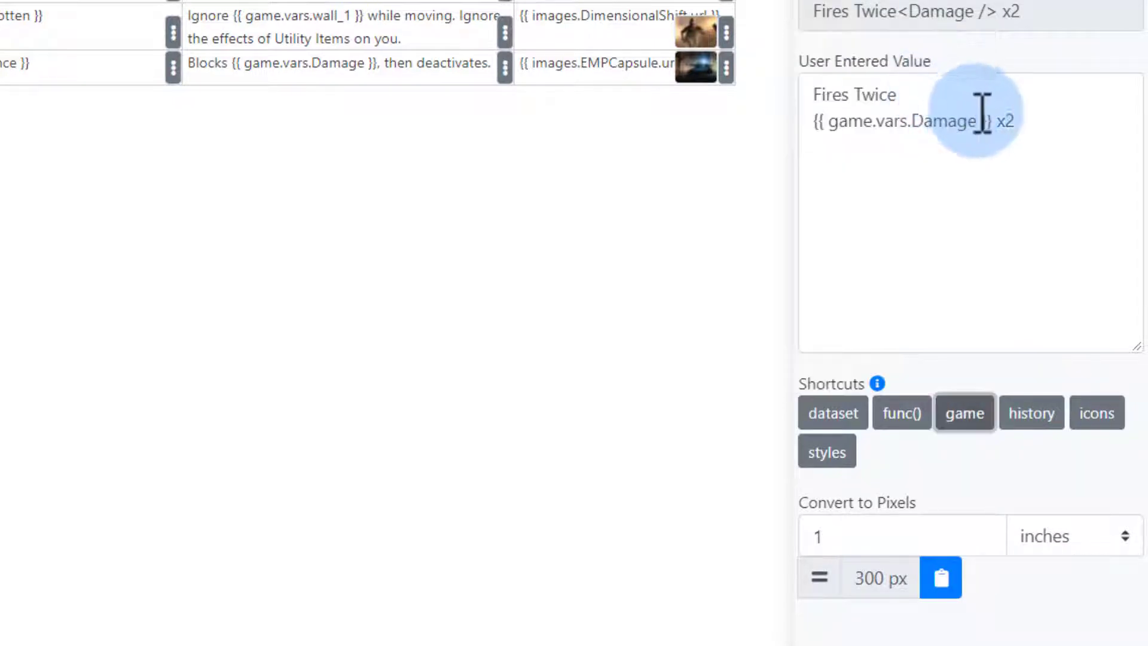
pyautogui.moveTo(993, 122); pyautogui.dragTo(814, 126)
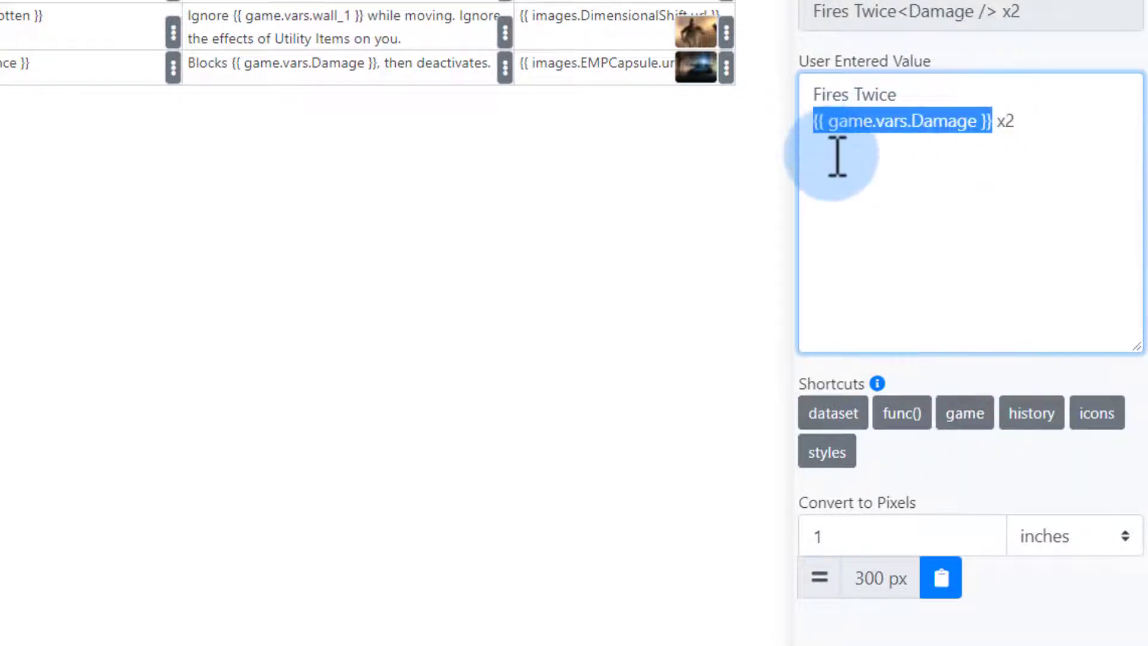
pyautogui.hotkey('ctrl', 'x')
pyautogui.hotkey('ctrl', 'v')
pyautogui.click(725, 146)
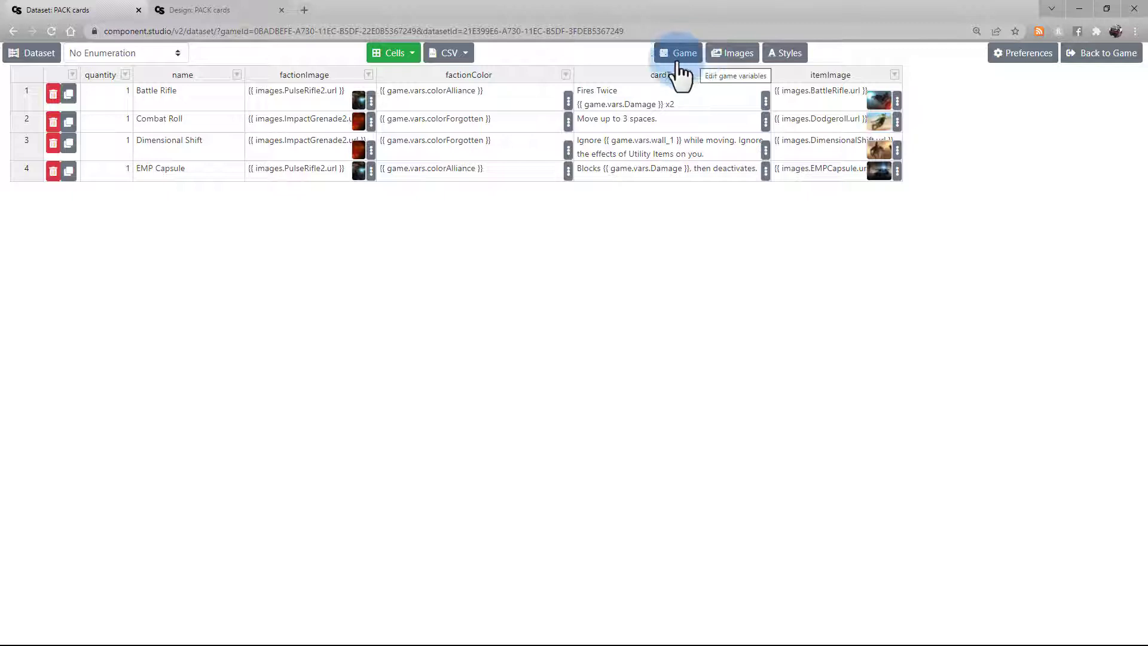
# Step: Switch to the card design and add a Text game variable named Example_Variable with the value Stunned
pyautogui.click(240, 10)
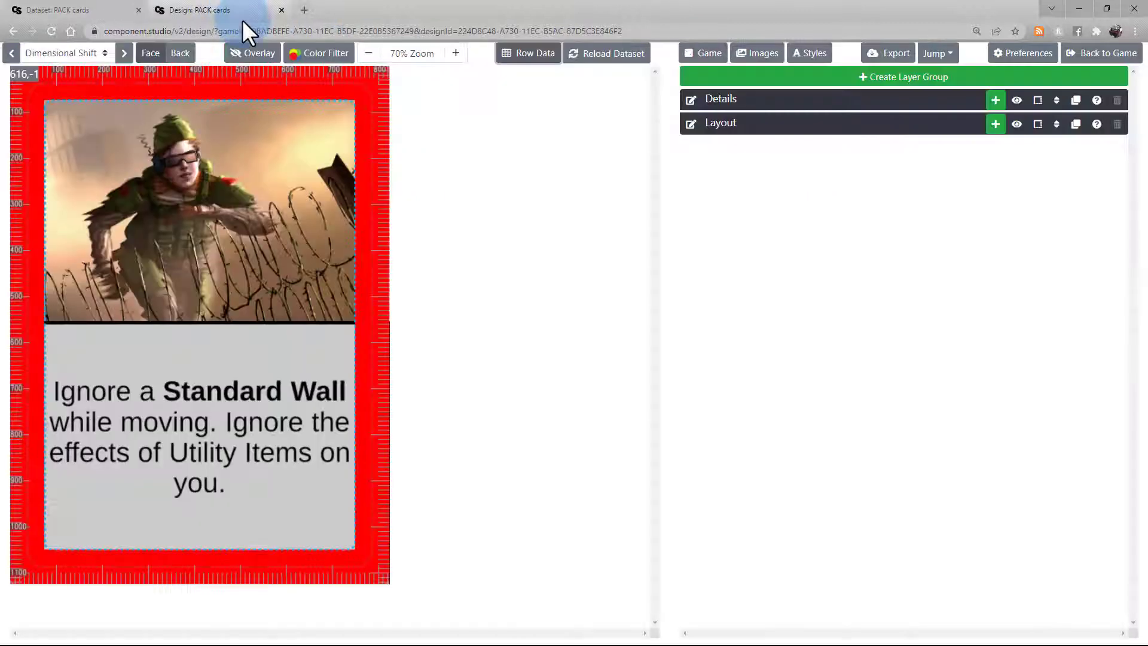
pyautogui.click(724, 63)
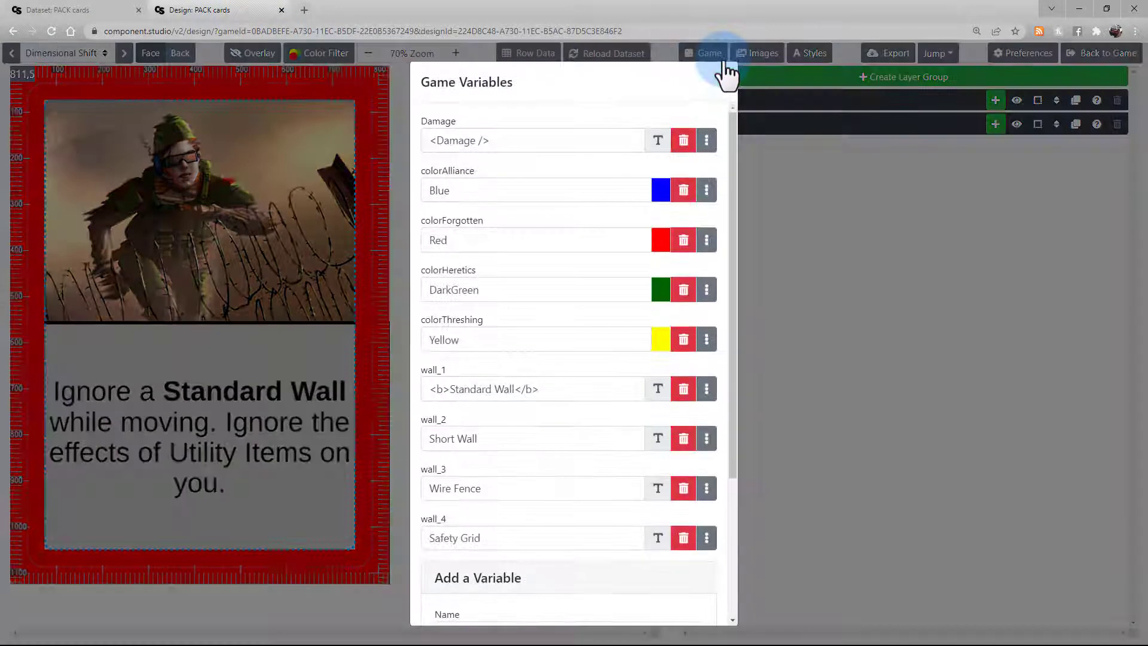
pyautogui.scroll(-4, 679, 161)
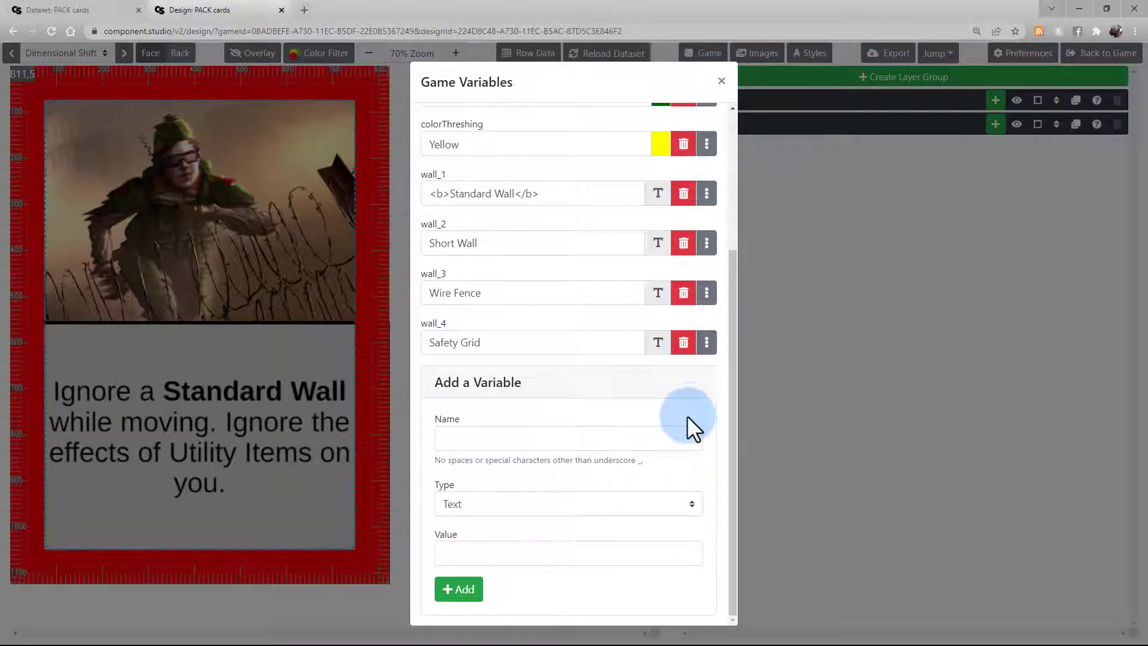
pyautogui.click(675, 435)
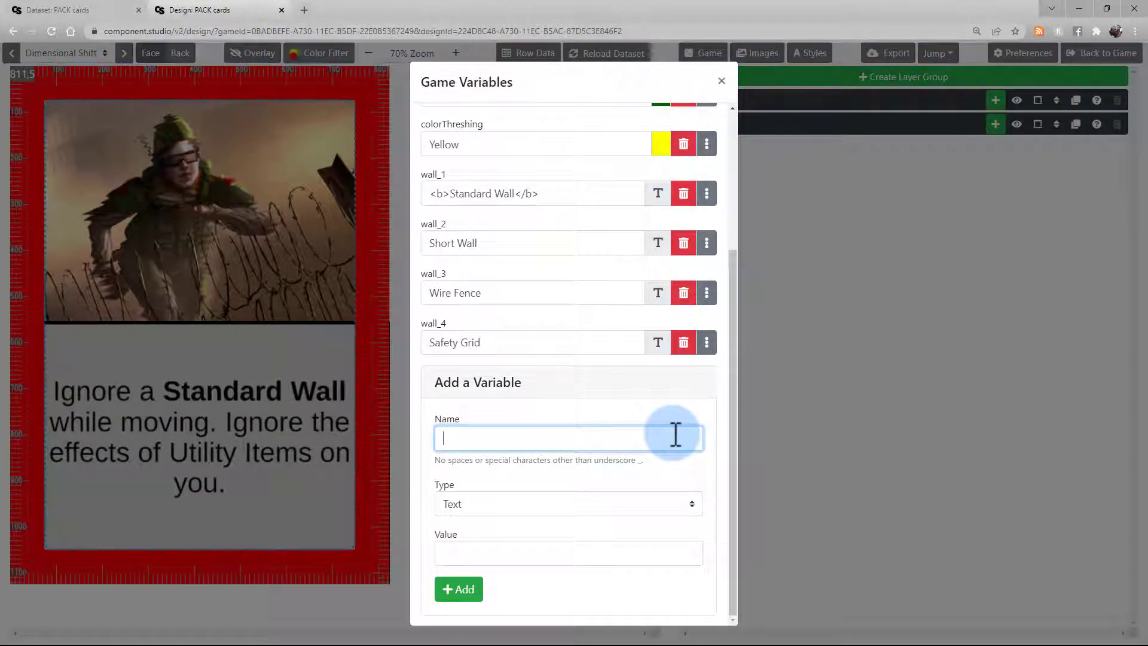
pyautogui.write('Example_Variable')
pyautogui.click(692, 502)
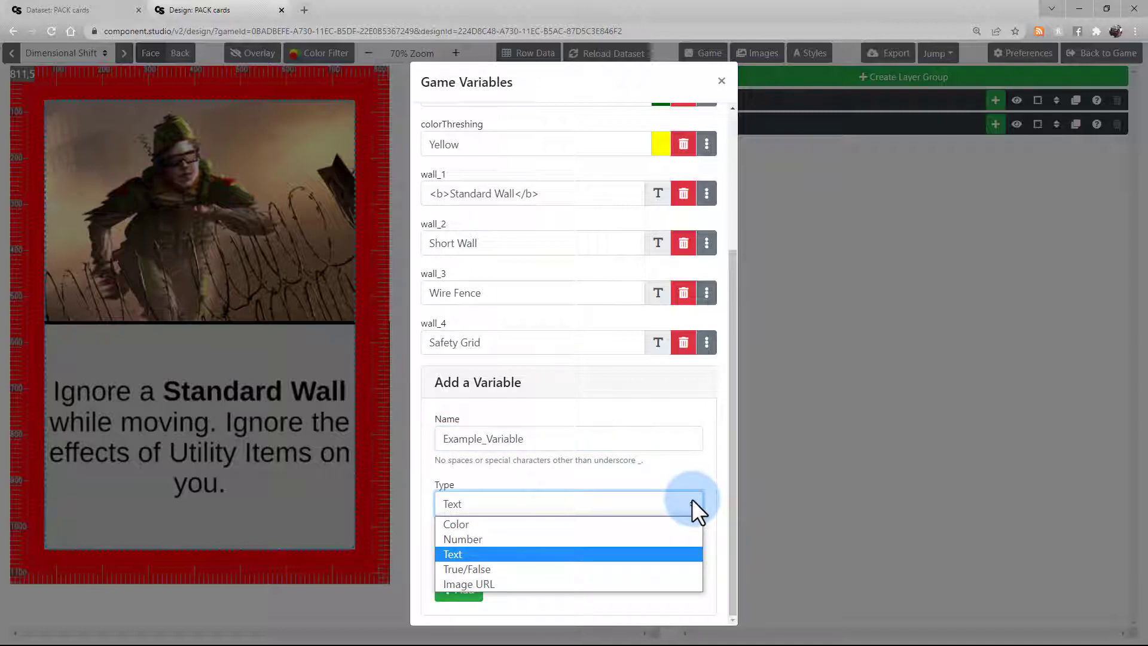
pyautogui.click(691, 498)
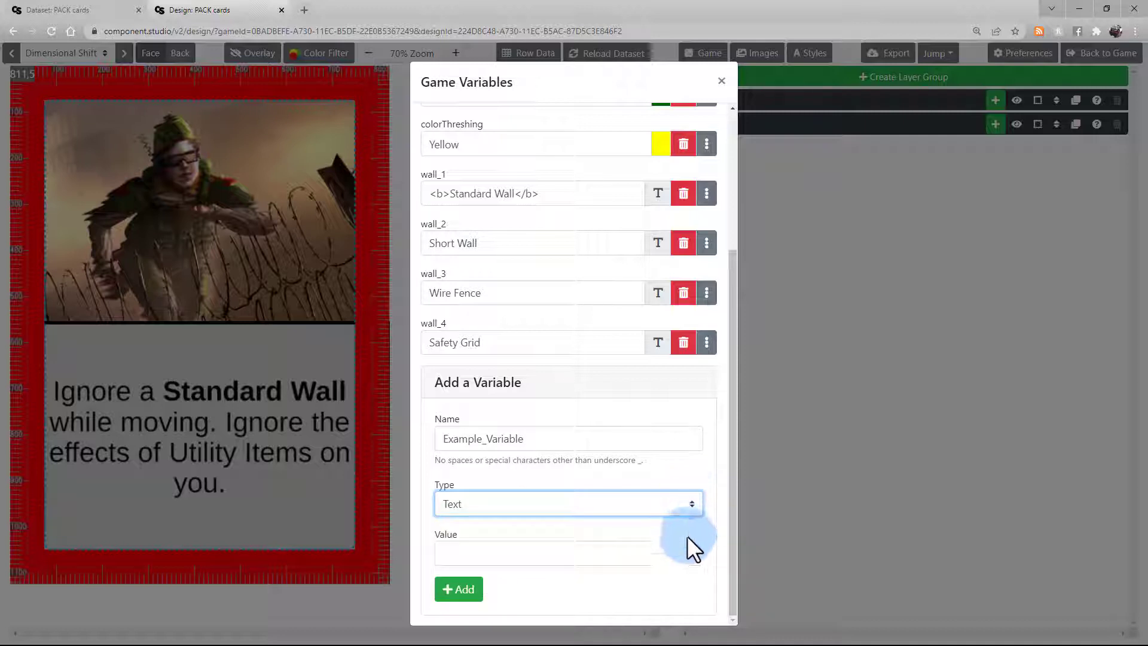
pyautogui.click(689, 553)
pyautogui.write('Stunned')
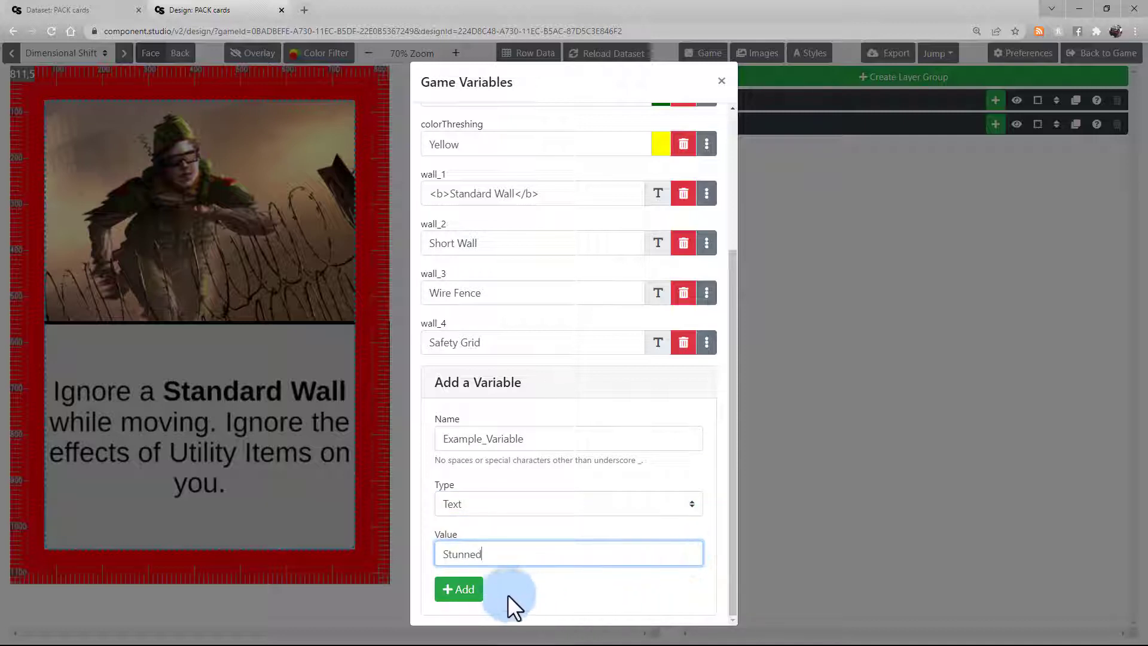
pyautogui.click(476, 592)
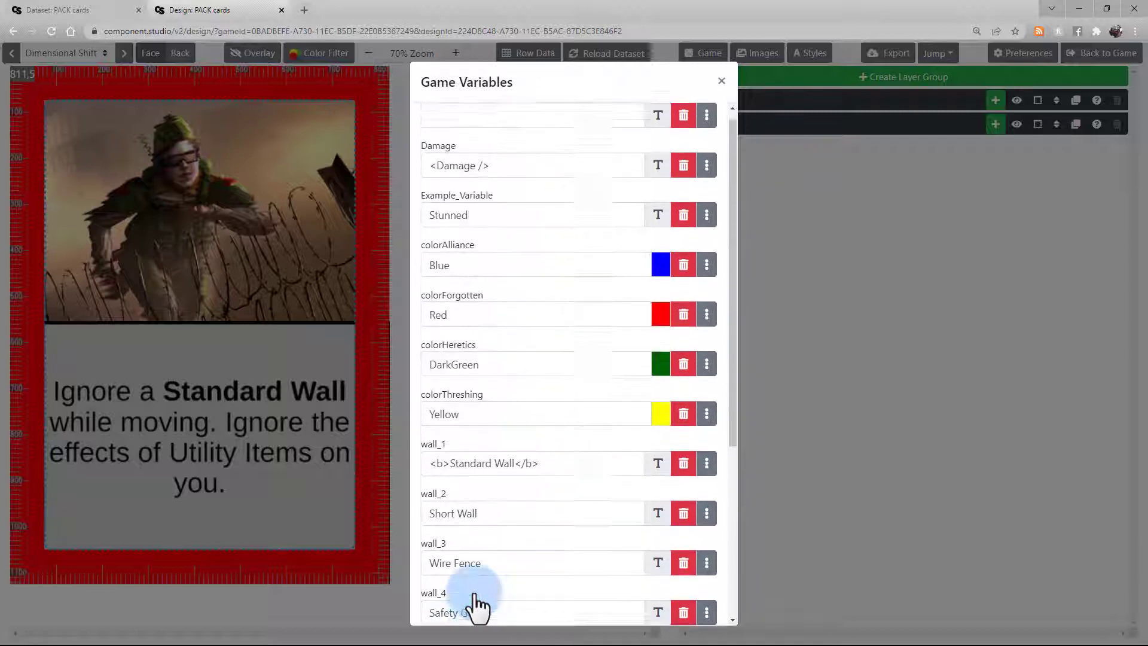
# Step: Try to change the value of Example_Variable to "paralized" and close the game variables
pyautogui.moveTo(469, 230); pyautogui.dragTo(414, 234)
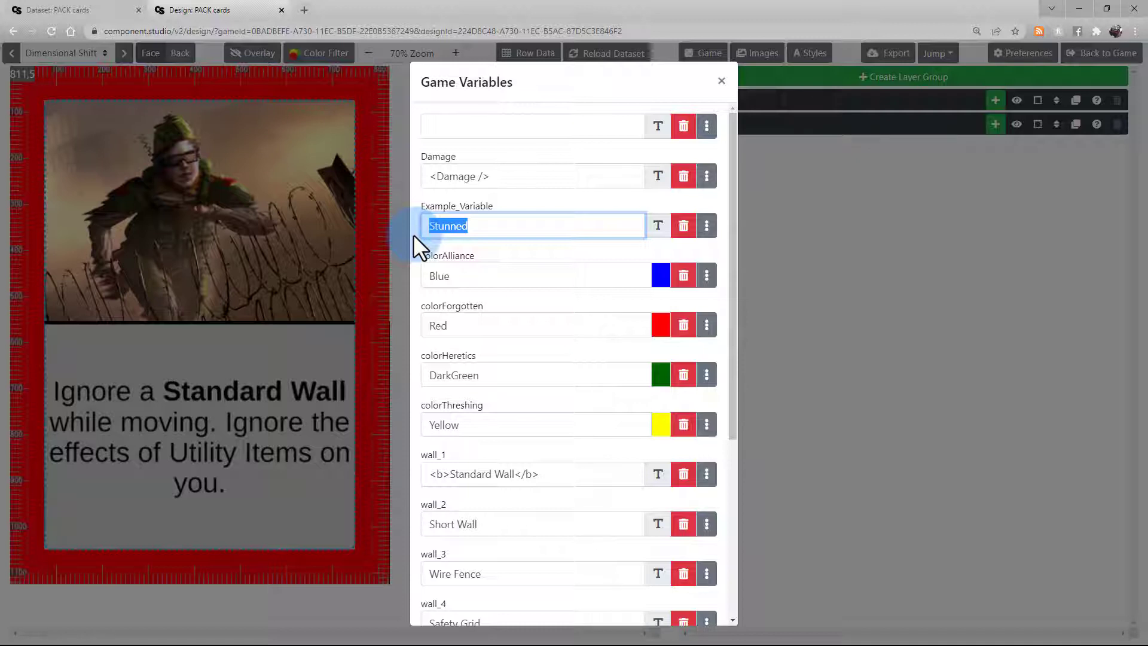
pyautogui.write('paralized')
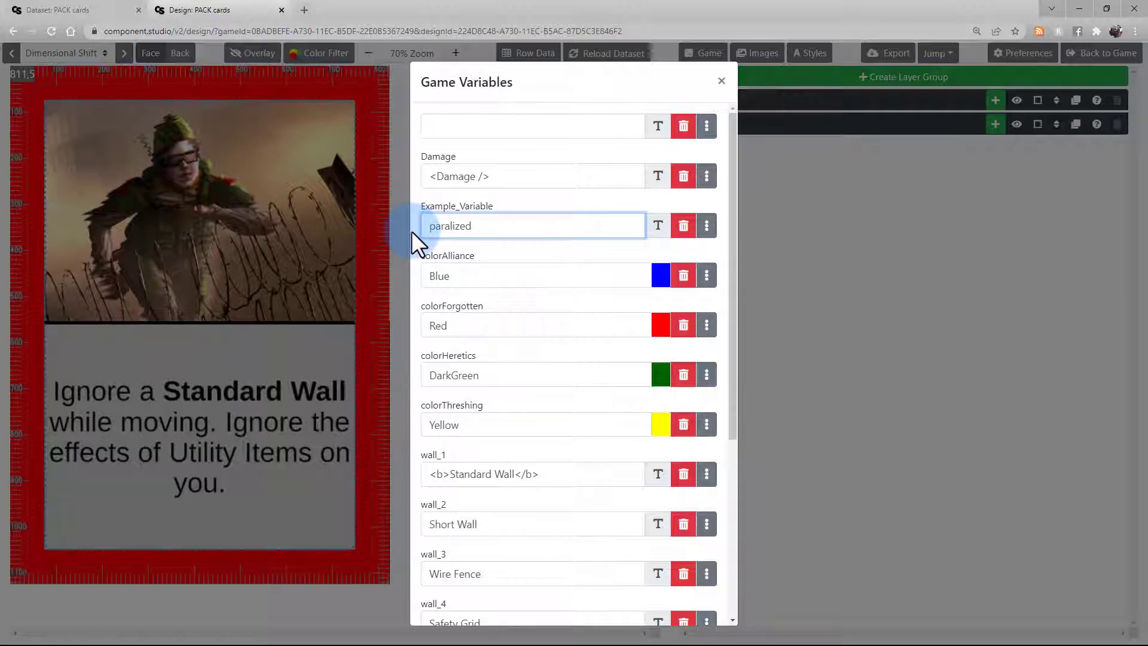
pyautogui.click(412, 231)
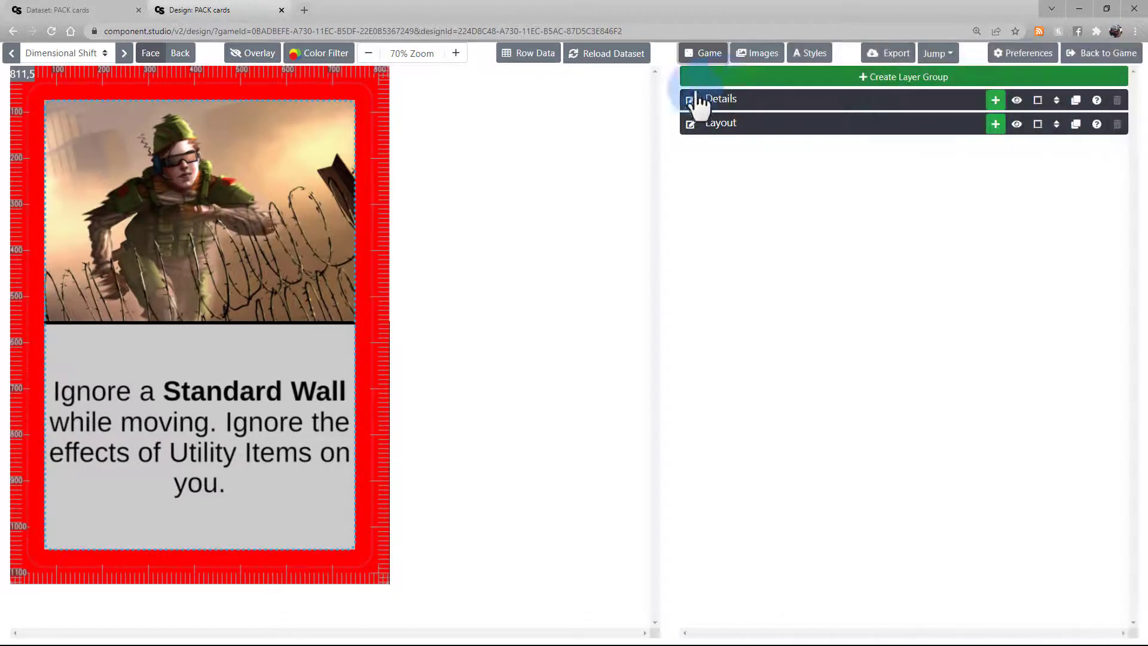
# Step: View the Combat Roll card, return to the dataset and review its game variables
pyautogui.click(124, 53)
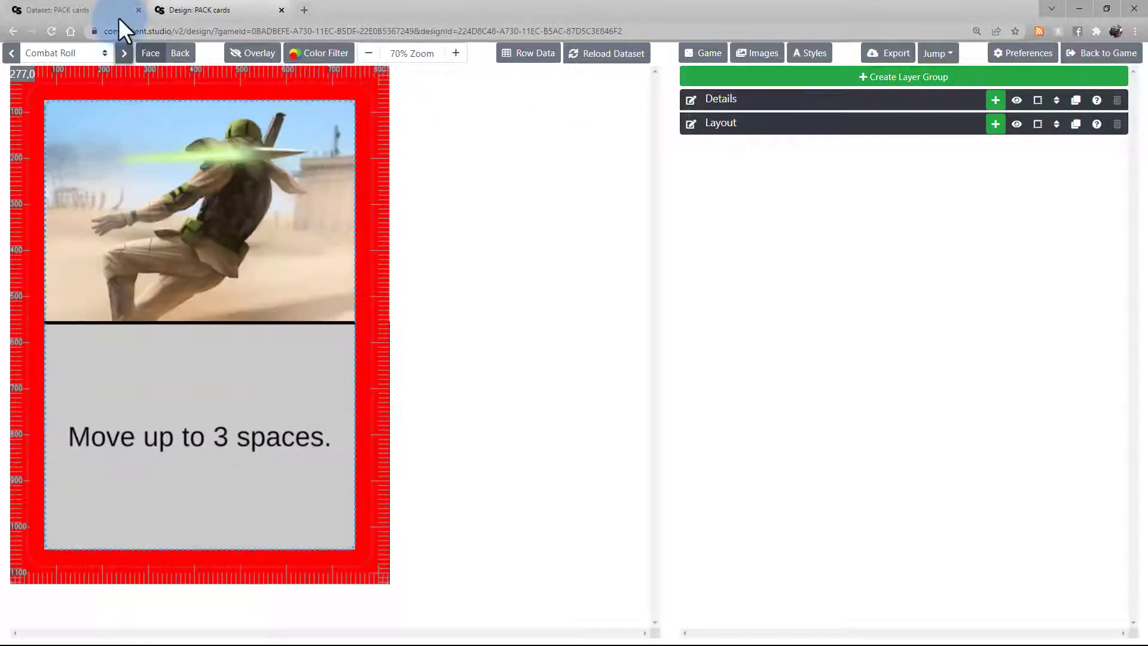
pyautogui.click(119, 17)
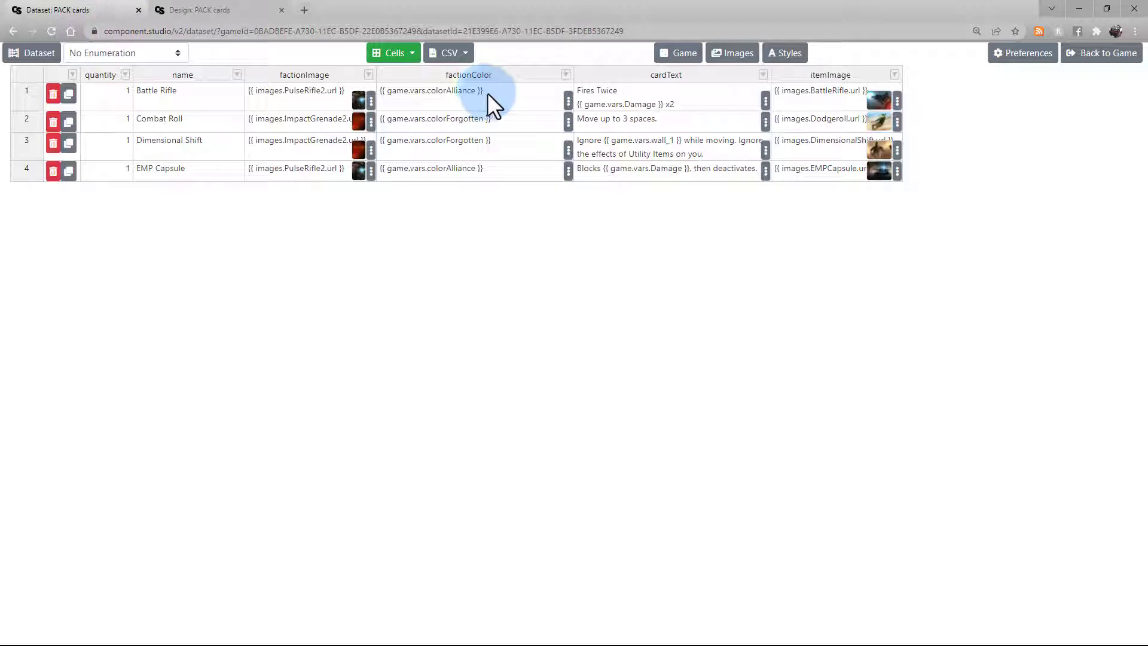
pyautogui.click(686, 54)
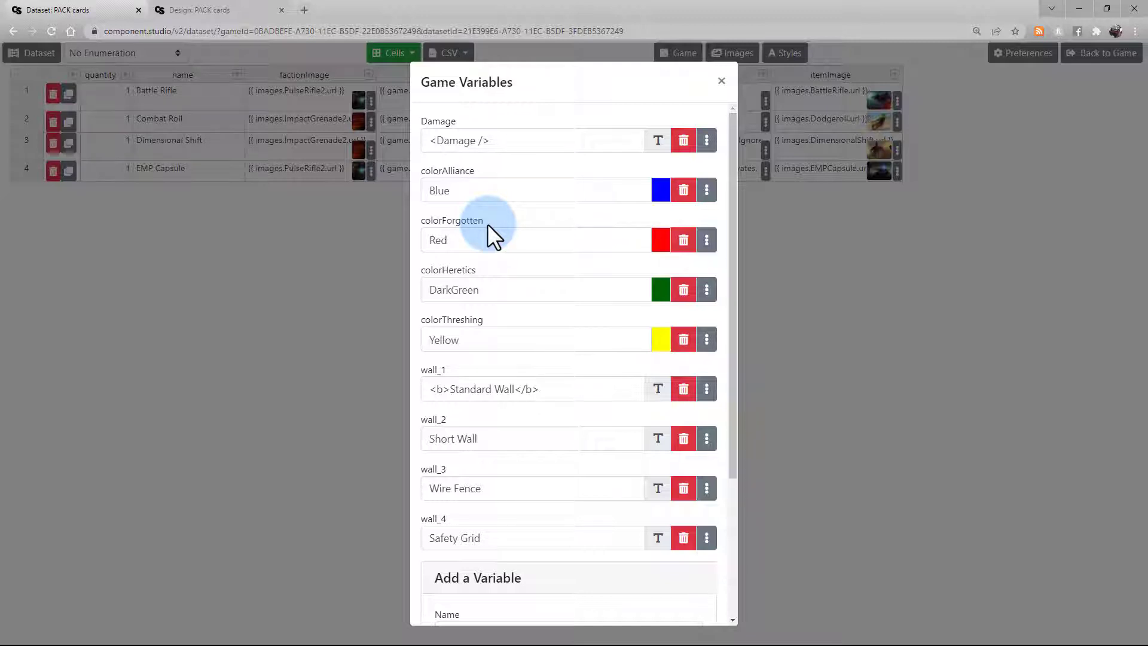
pyautogui.click(397, 214)
# Step: Copy the colorAlliance game variable reference for the Battle Rifle row's factionColor and select the existing value there
pyautogui.click(568, 101)
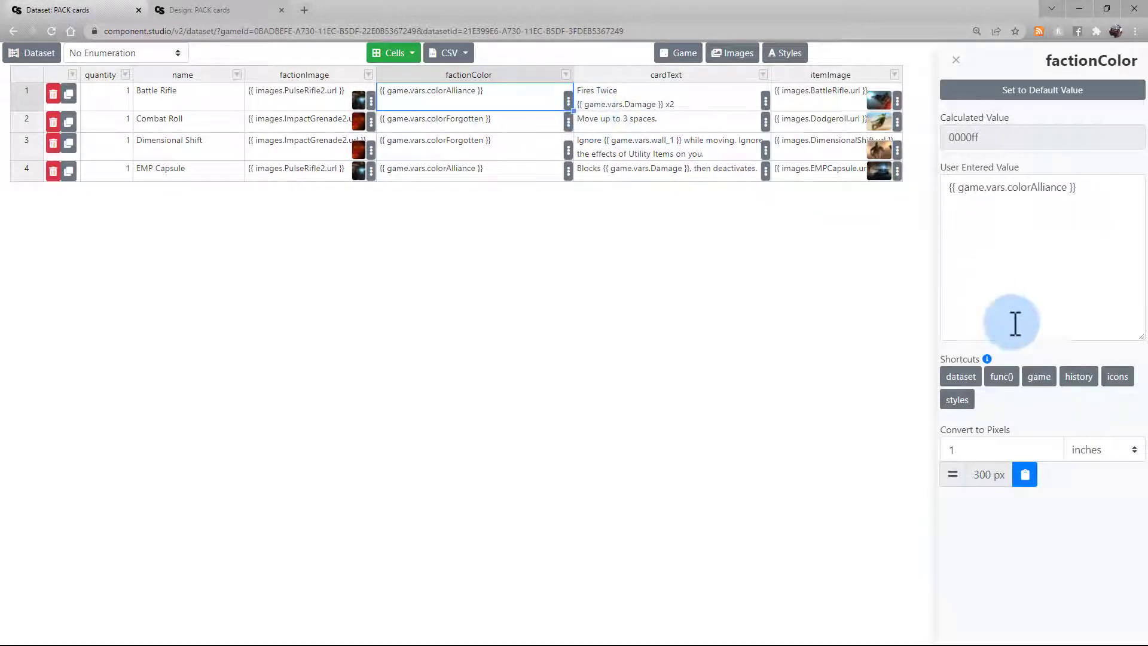
pyautogui.click(1045, 384)
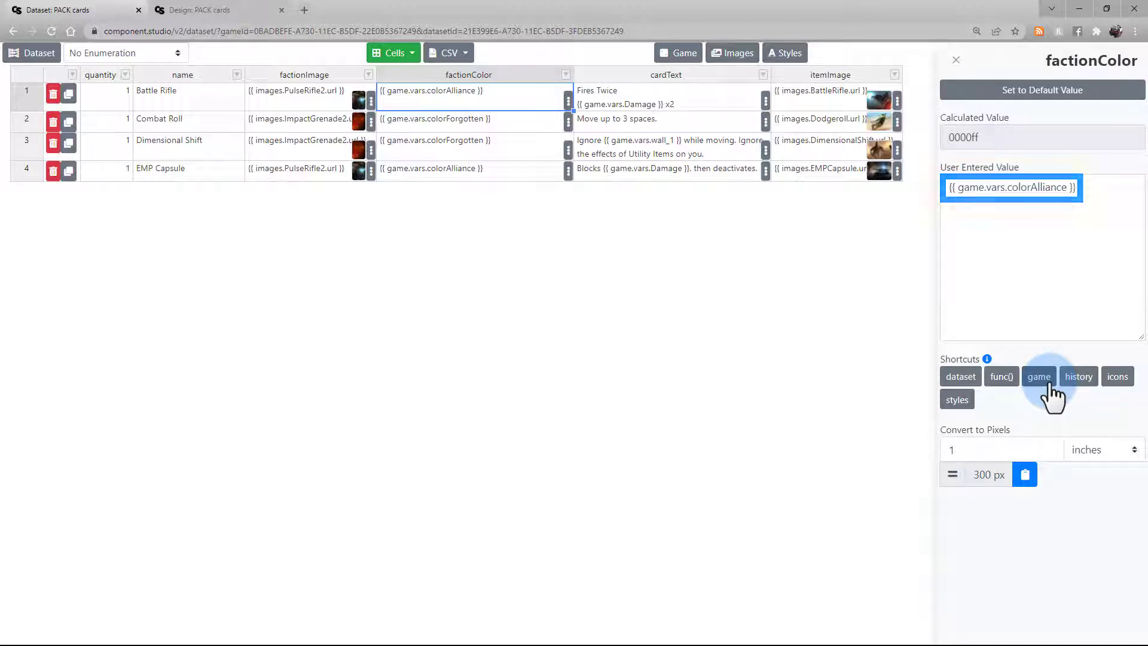
pyautogui.click(1050, 386)
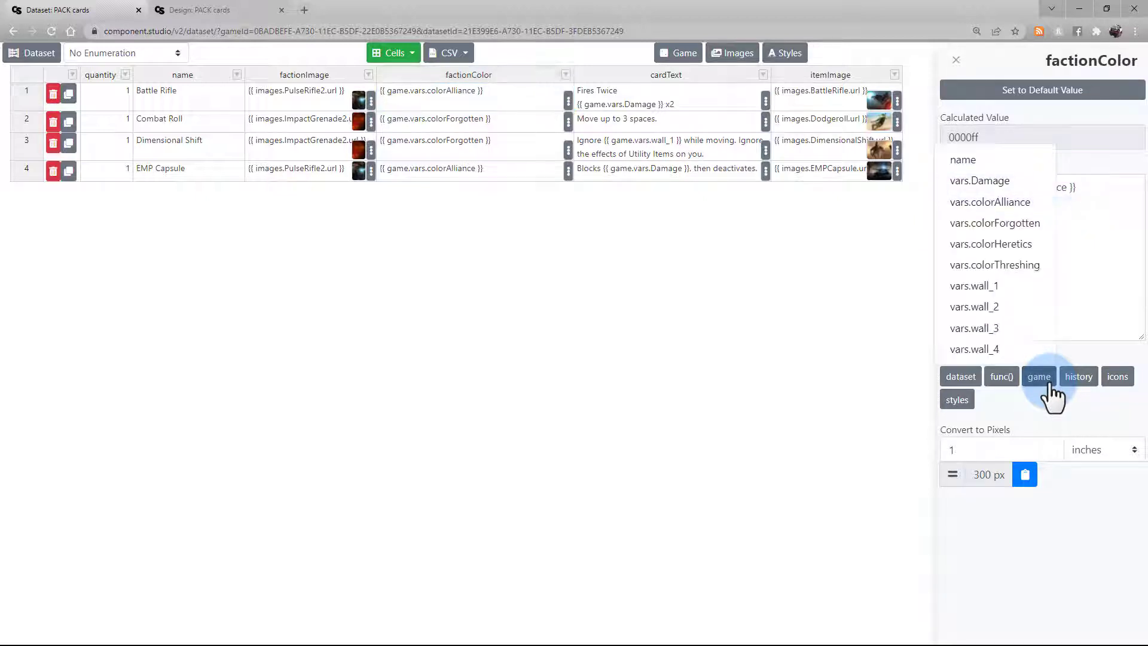
pyautogui.click(1039, 208)
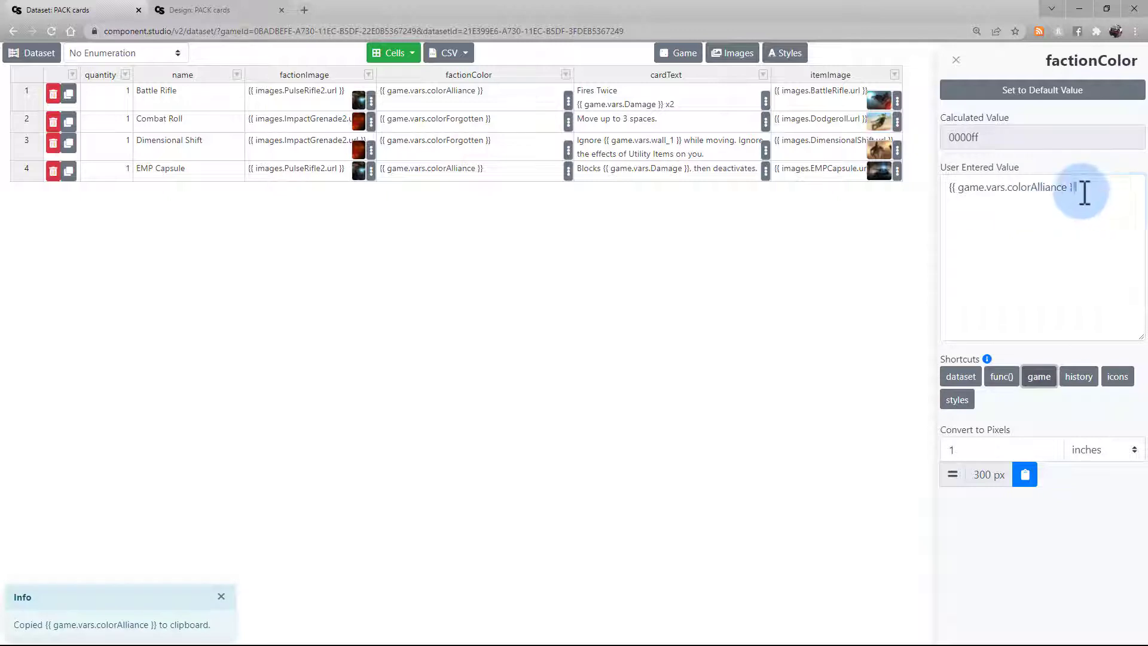
pyautogui.moveTo(1083, 192); pyautogui.dragTo(904, 194)
pyautogui.click(900, 192)
# Step: Display the Battle Rifle card in the card design and set the colorAlliance game variable to Pink
pyautogui.click(251, 10)
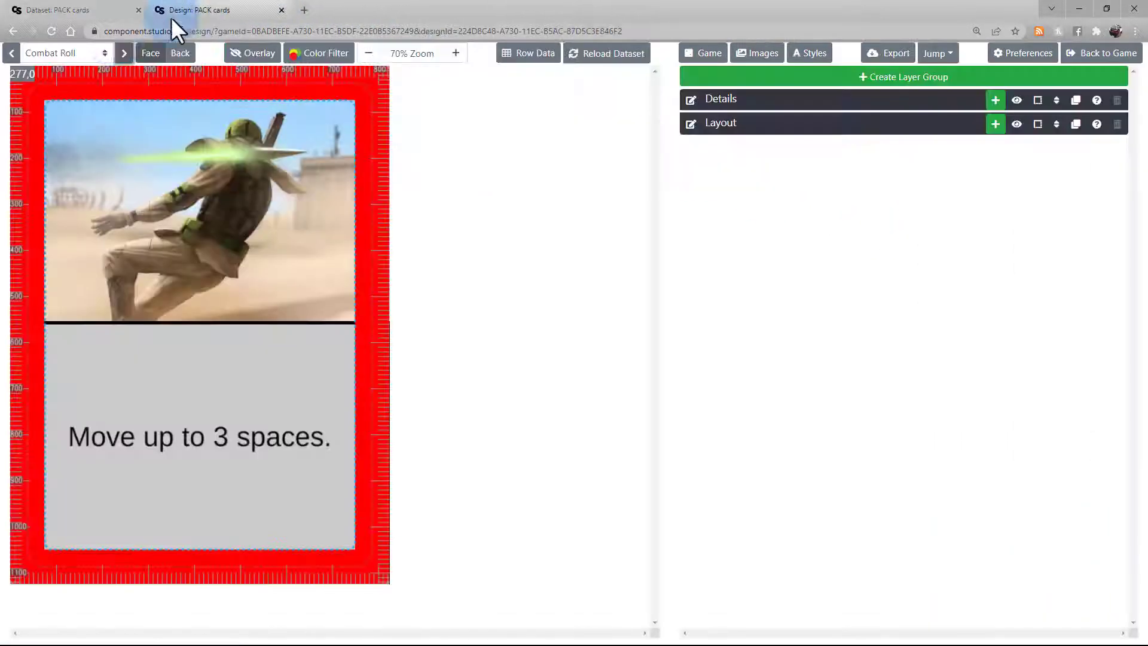
pyautogui.click(124, 54)
pyautogui.click(124, 53)
pyautogui.click(125, 53)
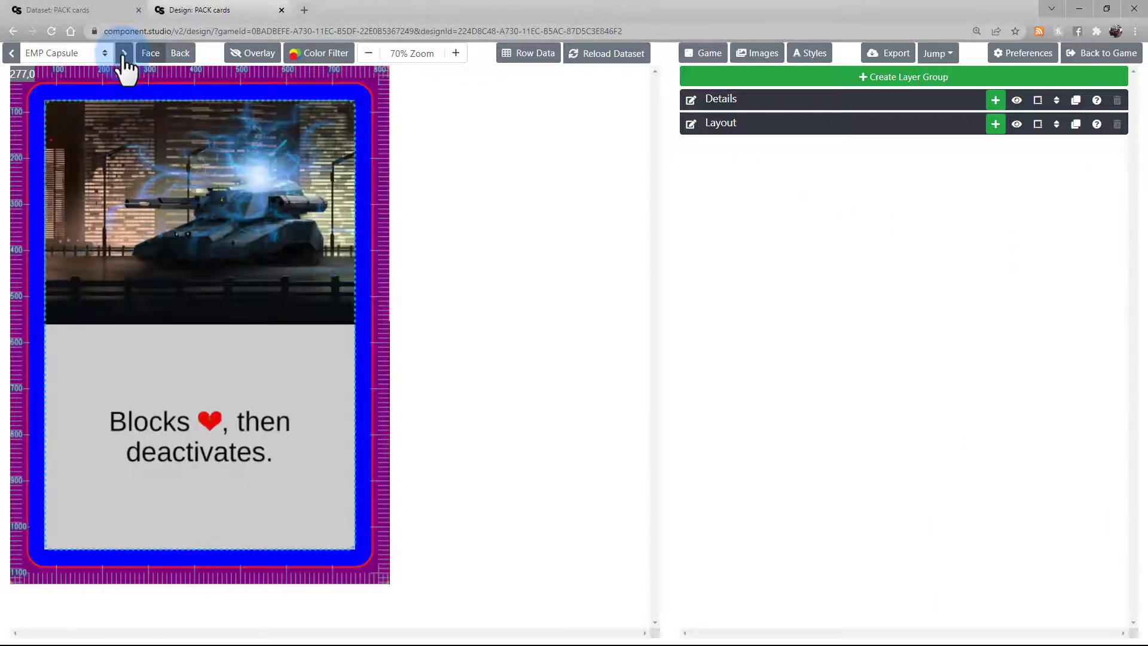
pyautogui.click(124, 53)
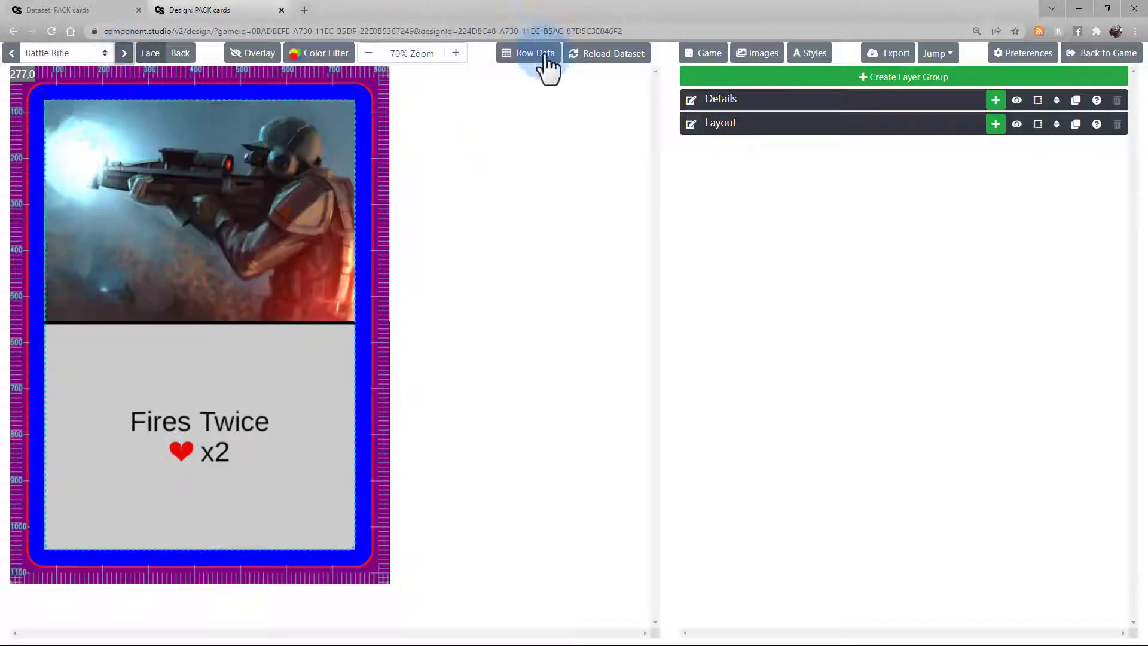
pyautogui.click(723, 59)
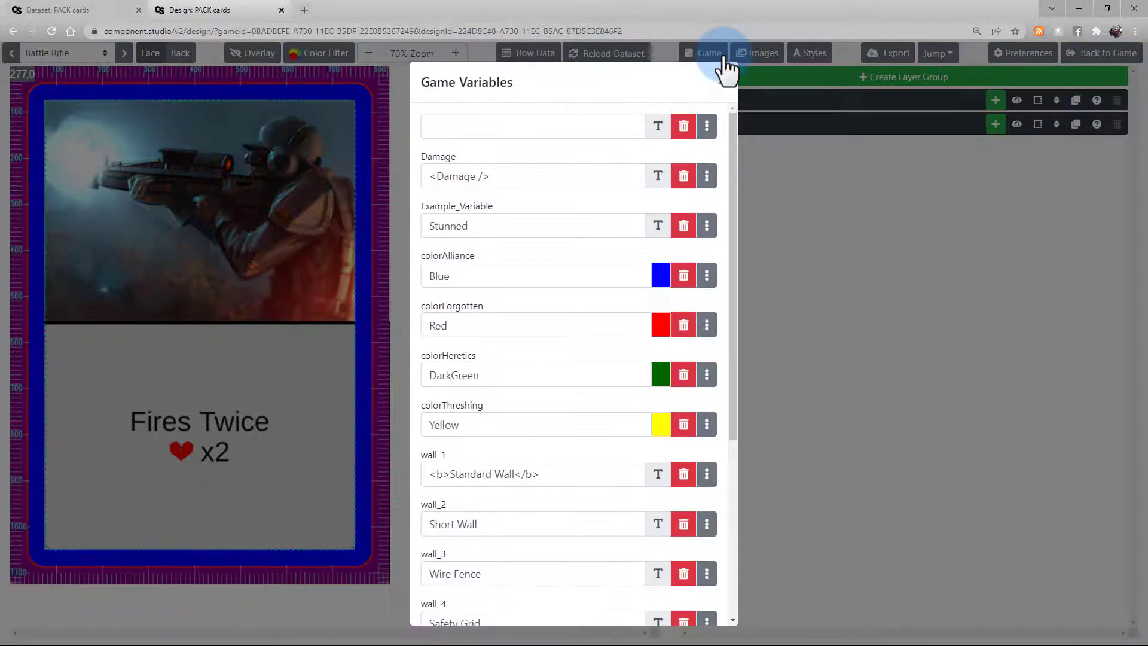
pyautogui.click(474, 275)
pyautogui.moveTo(475, 274); pyautogui.dragTo(392, 281)
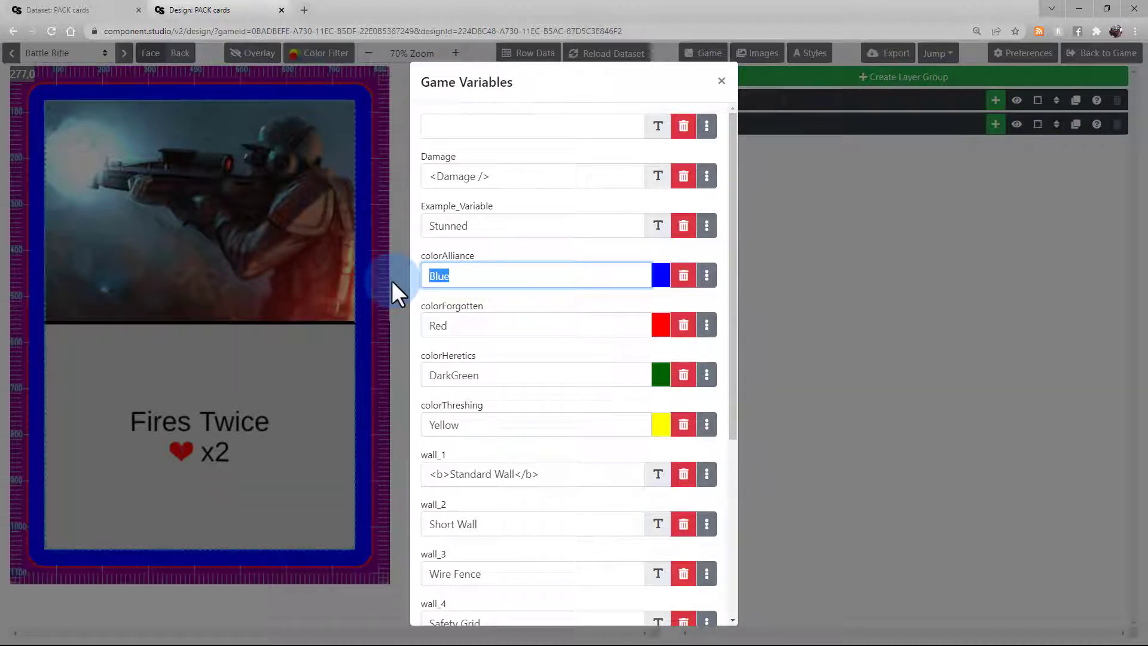
pyautogui.write('Pink')
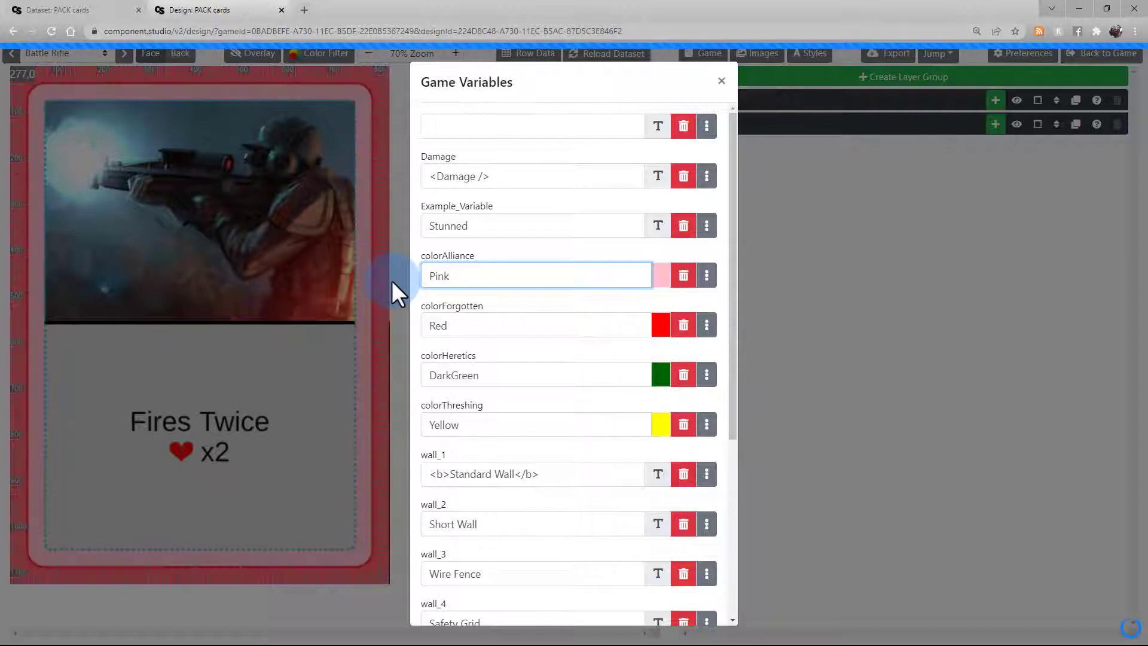
pyautogui.click(392, 281)
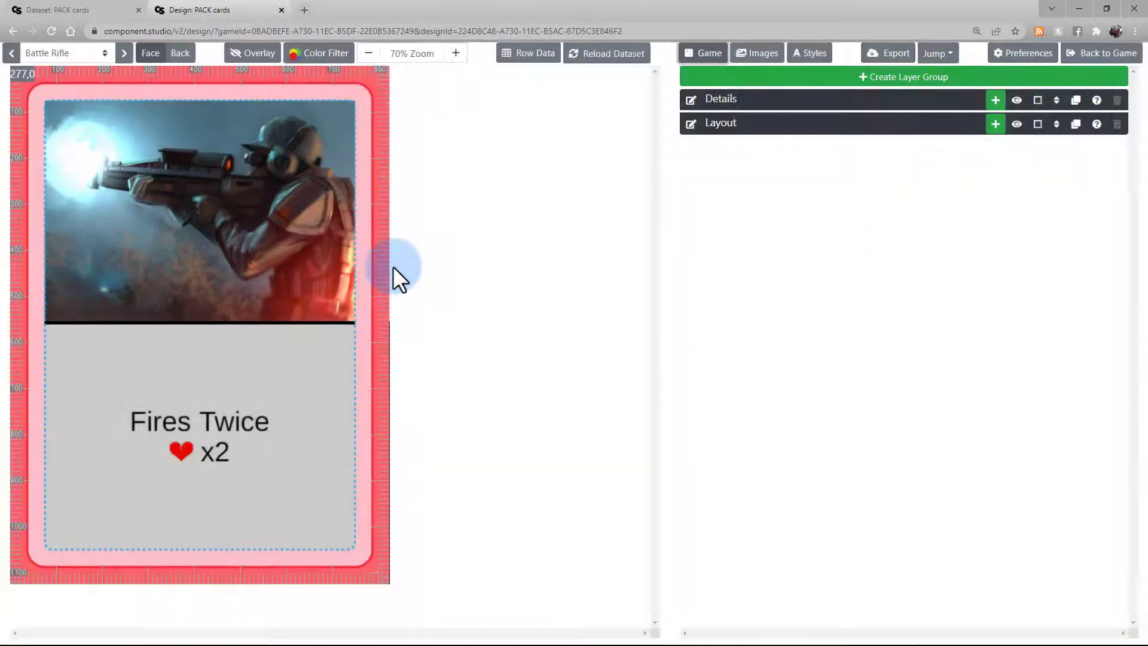
# Step: Page through all the cards back to Battle Rifle to check their border colors
pyautogui.click(124, 53)
pyautogui.click(124, 54)
pyautogui.click(124, 53)
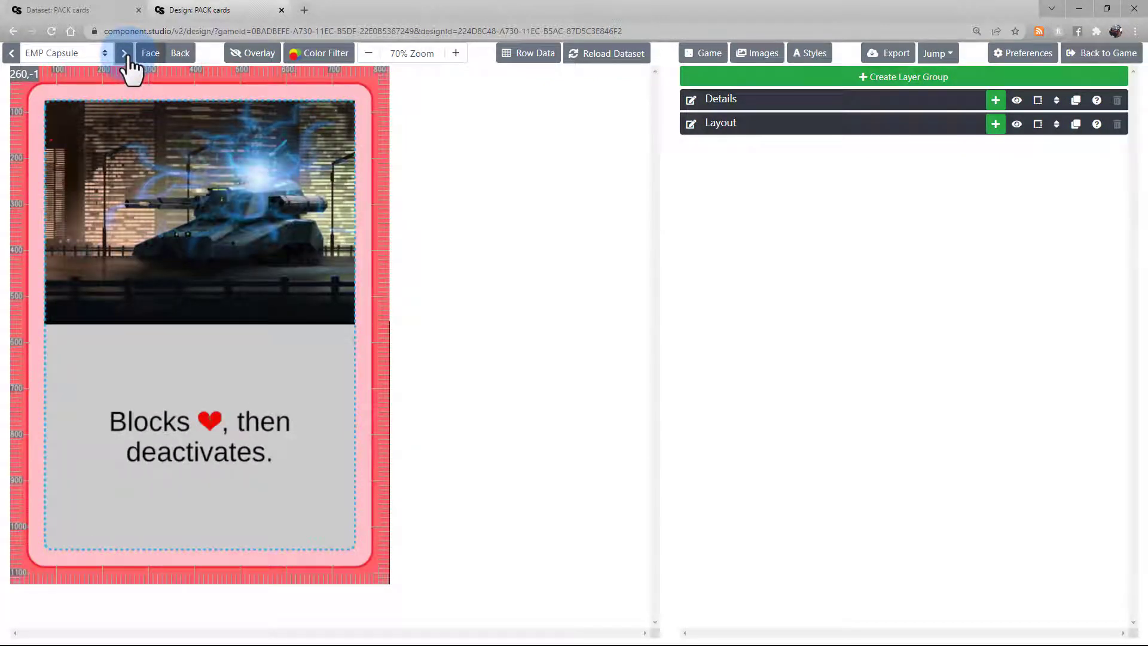
pyautogui.click(125, 53)
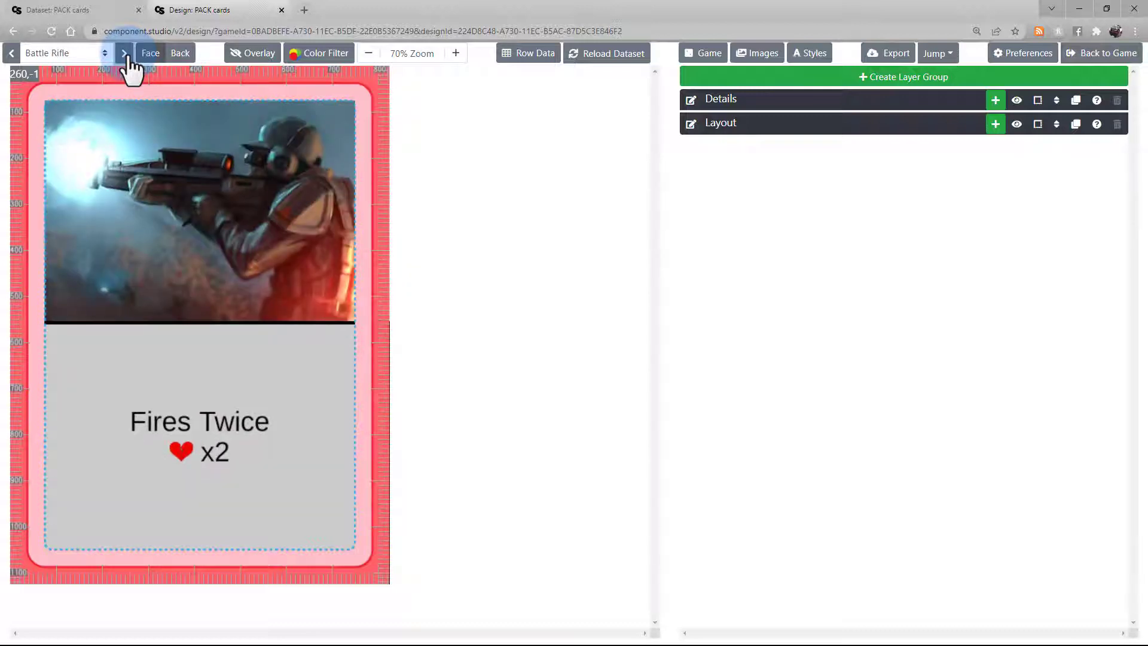
# Step: Display the Dimensional Shift card and open the details of its cardText in the row data
pyautogui.click(124, 54)
pyautogui.click(124, 53)
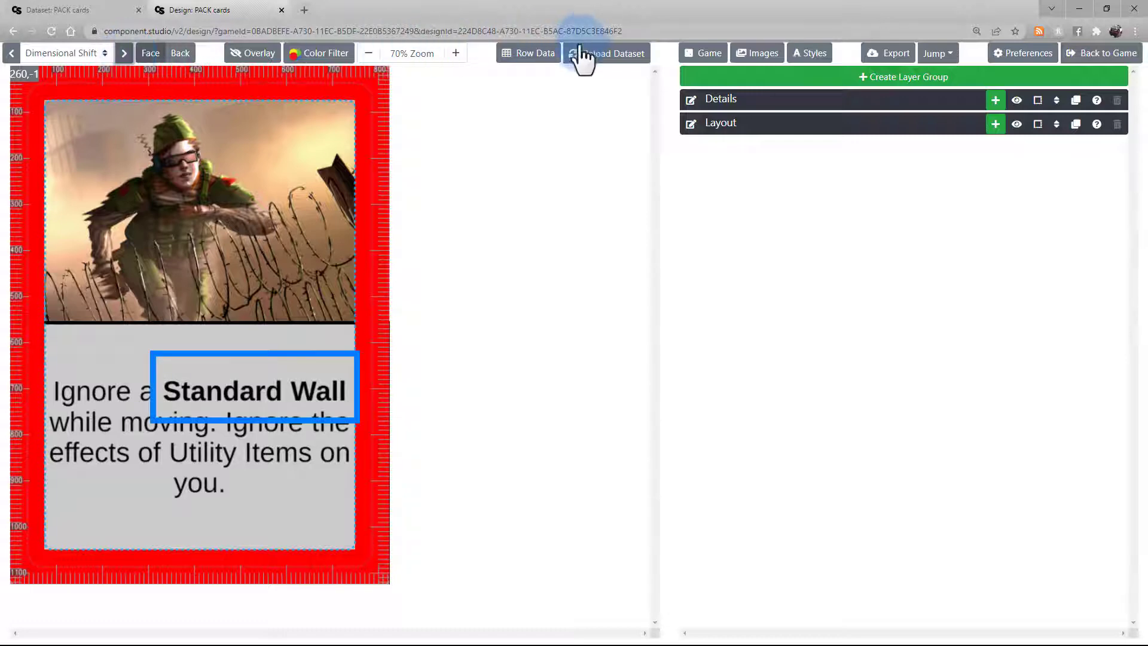
pyautogui.click(556, 57)
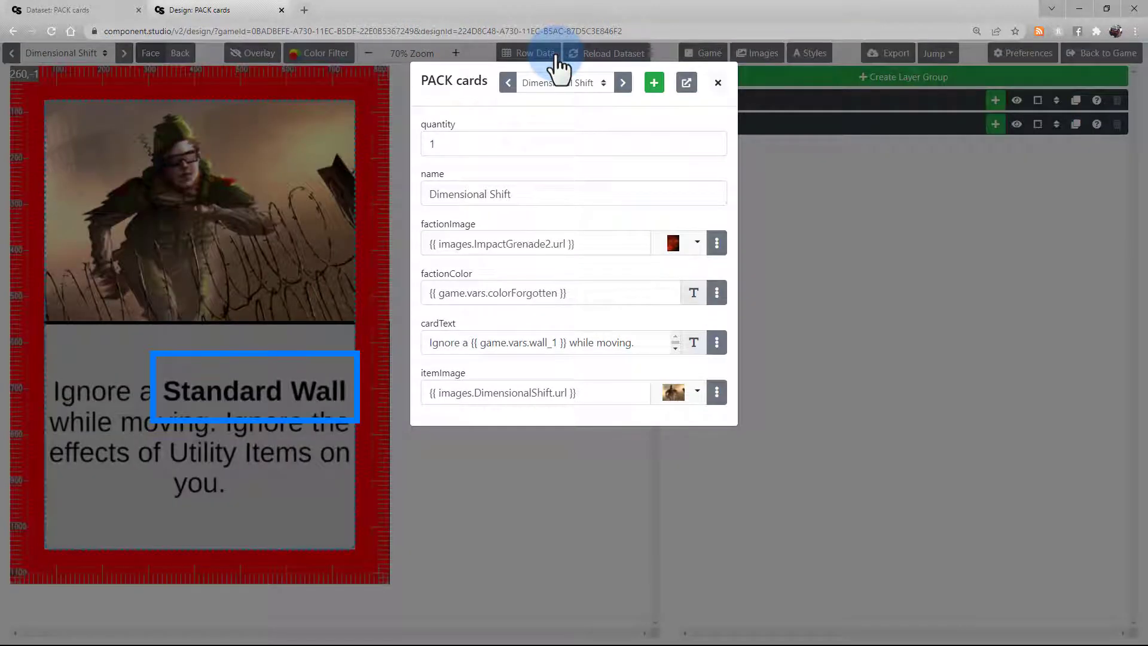
pyautogui.click(716, 344)
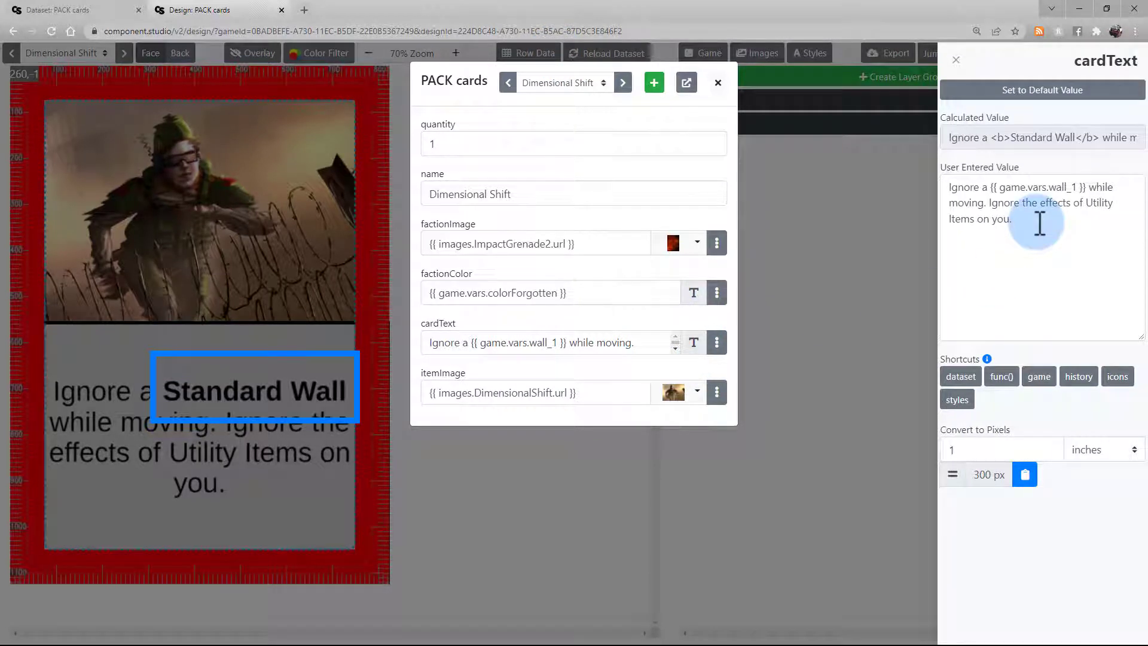
# Step: Highlight the wall_1 reference in Dimensional Shift's cardText, and inspect the wall_1 value in the game variables
pyautogui.moveTo(990, 187); pyautogui.dragTo(1088, 192)
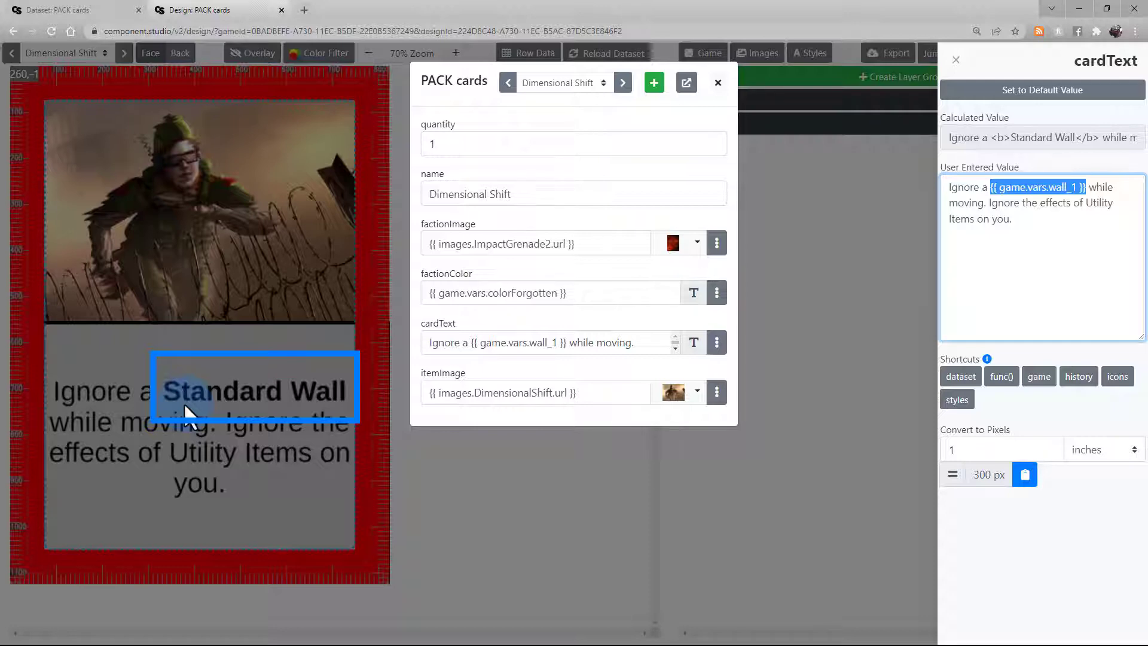
pyautogui.click(791, 217)
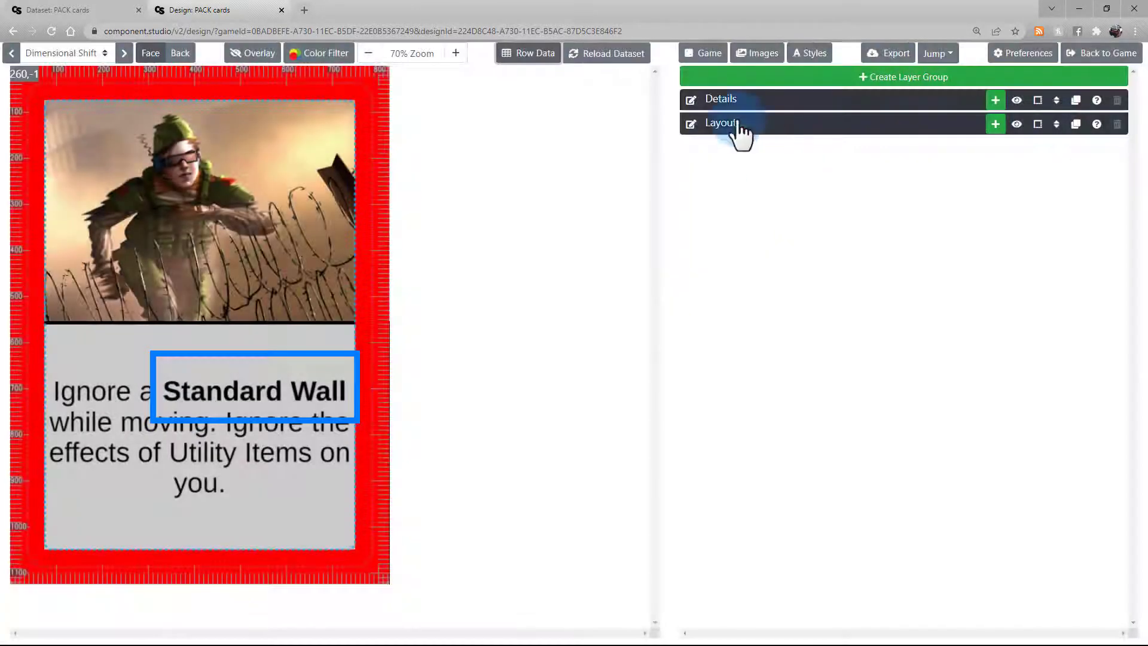
pyautogui.click(720, 54)
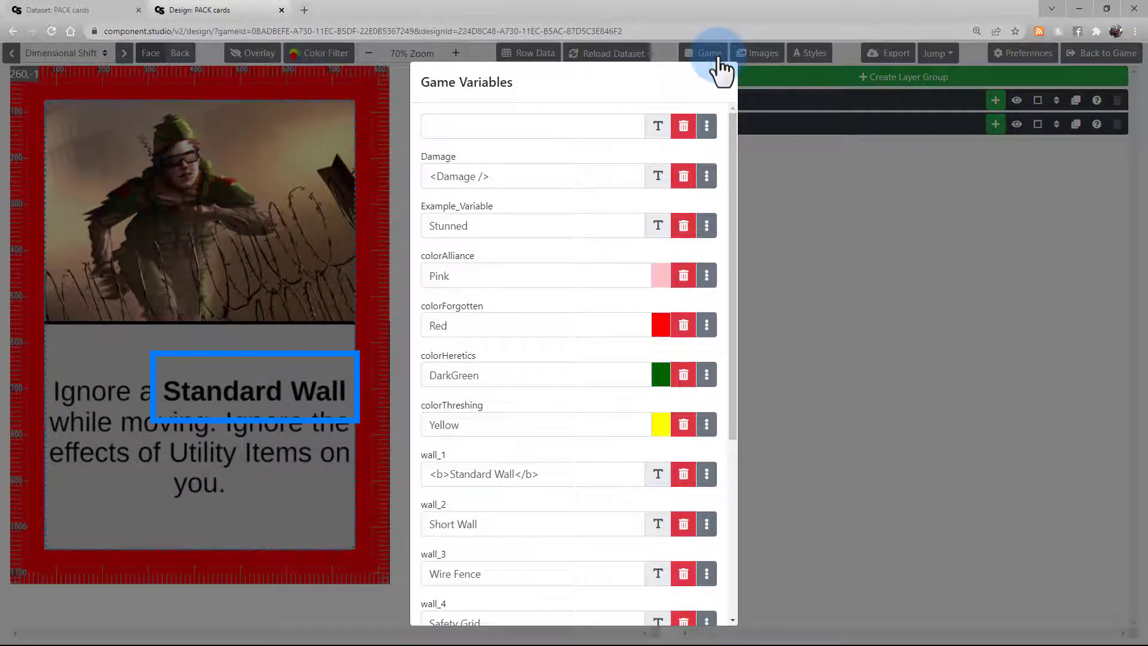
pyautogui.moveTo(563, 474); pyautogui.dragTo(392, 483)
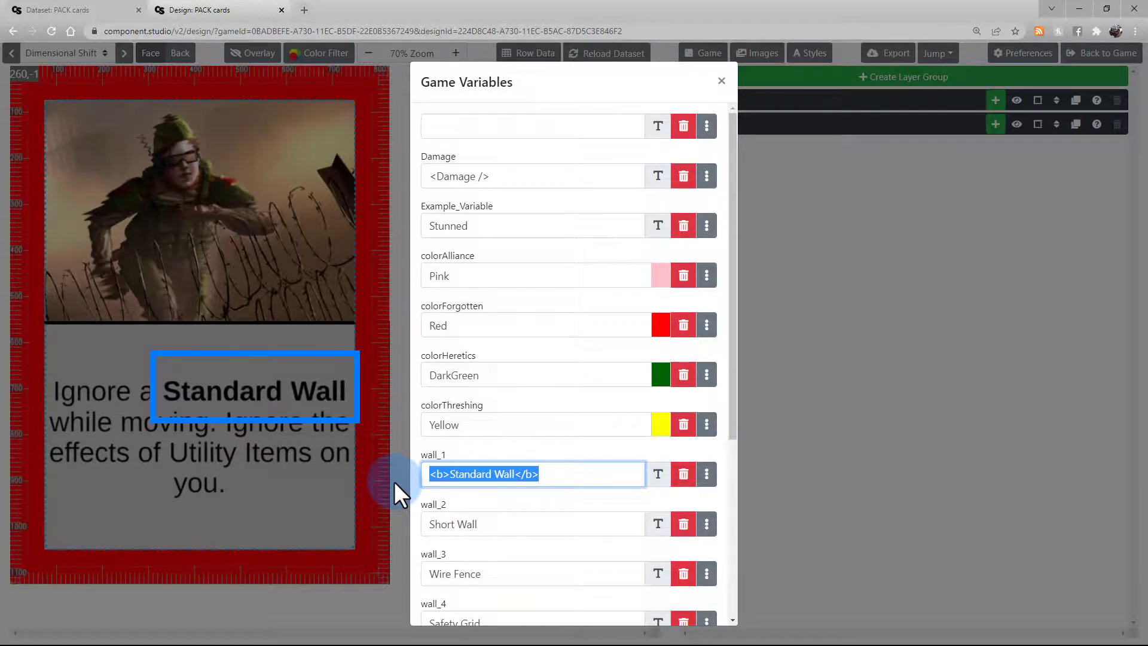
pyautogui.click(394, 482)
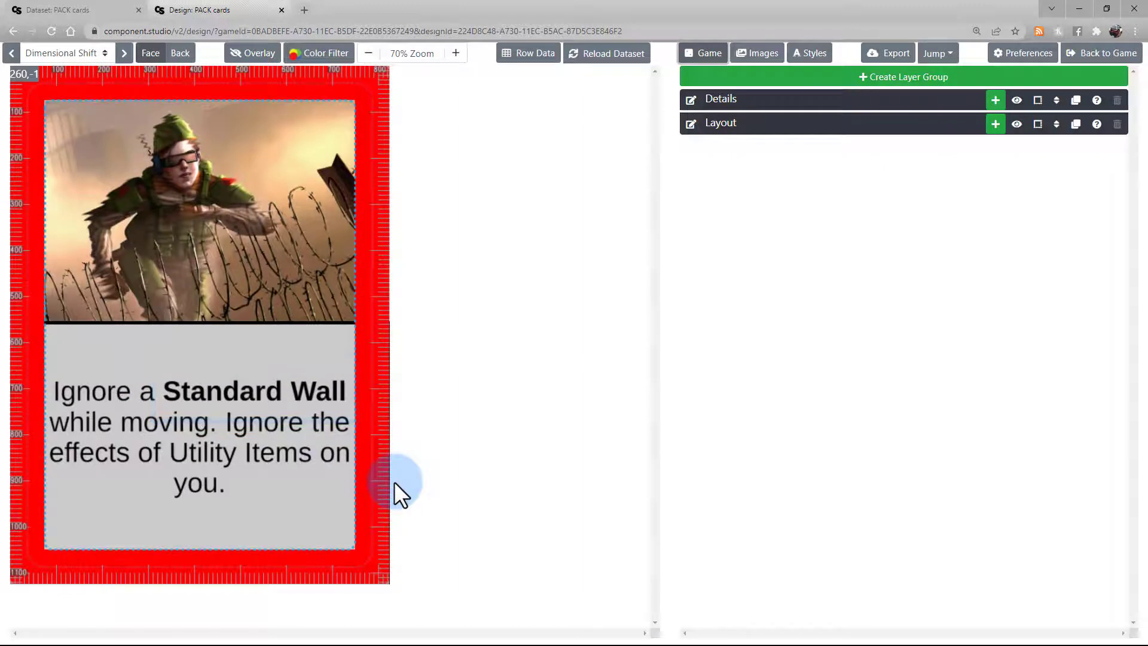
# Step: Display the EMP Capsule card, highlight the Damage reference in its cardText, and open the game variables to view the Damage entry
pyautogui.click(126, 57)
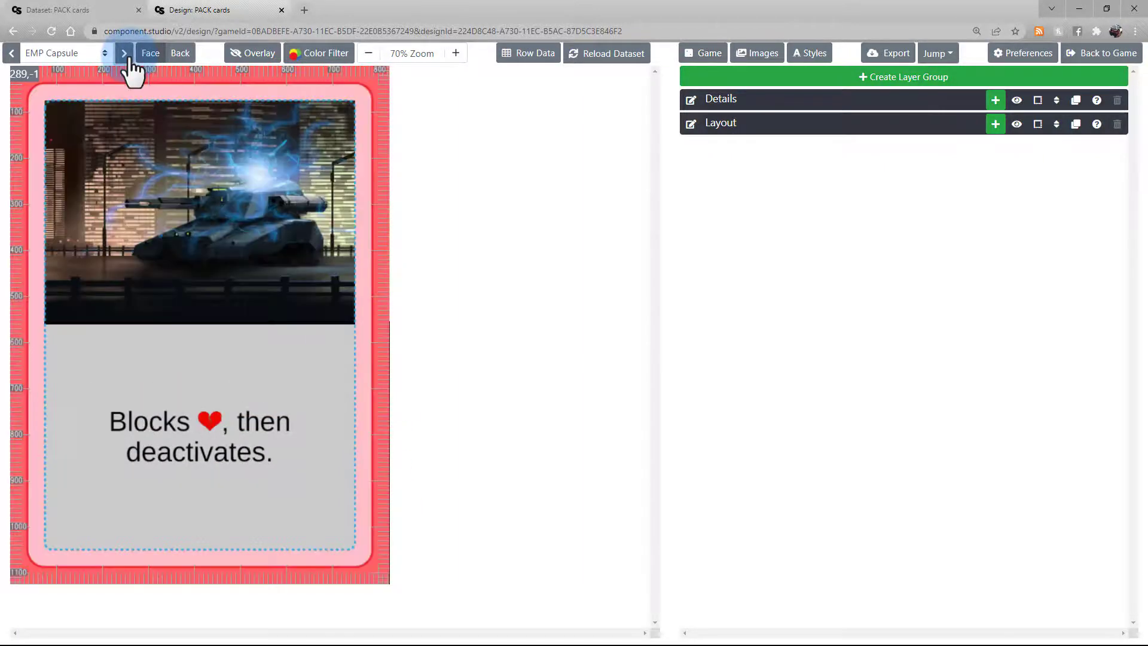
pyautogui.click(537, 63)
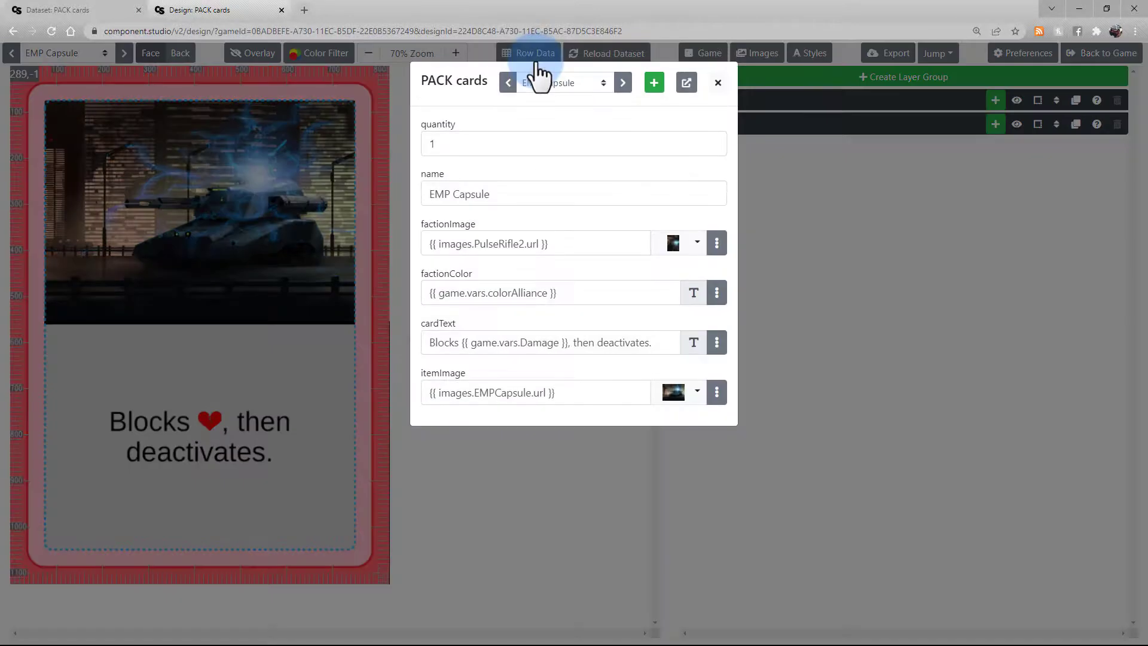
pyautogui.click(720, 348)
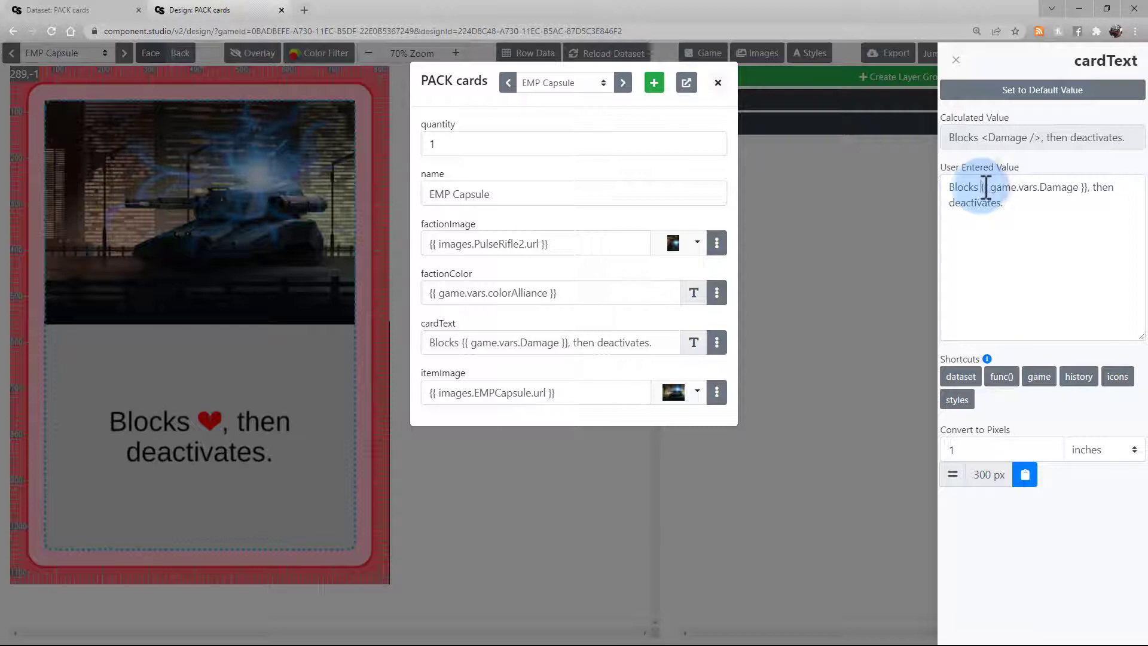
pyautogui.moveTo(981, 187); pyautogui.dragTo(1085, 191)
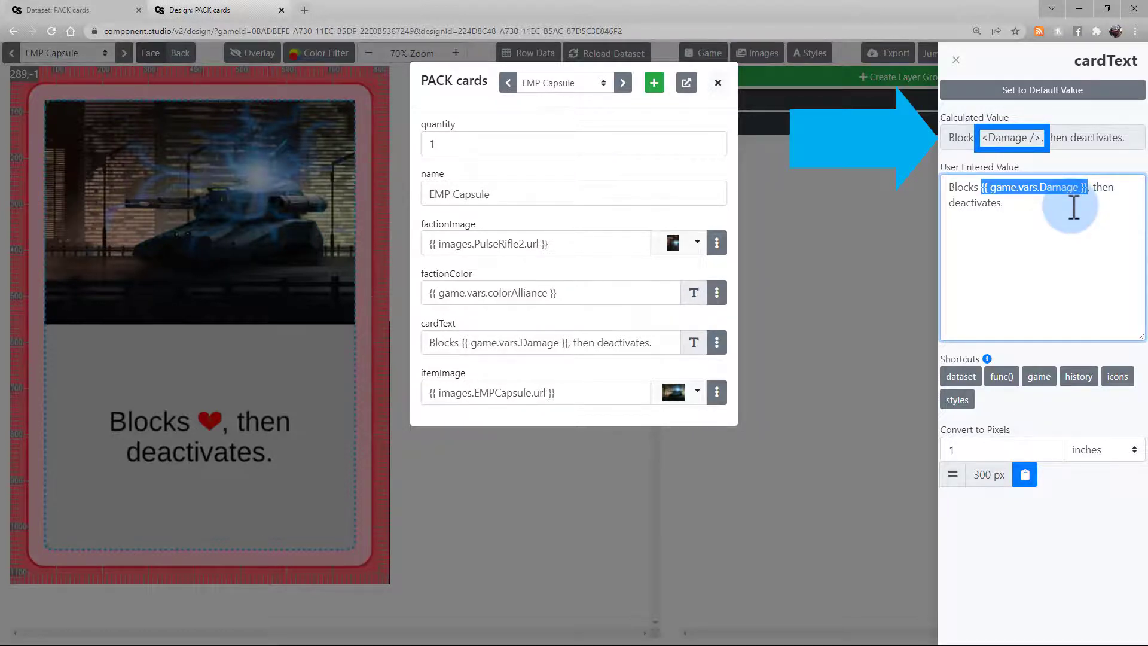
pyautogui.click(837, 199)
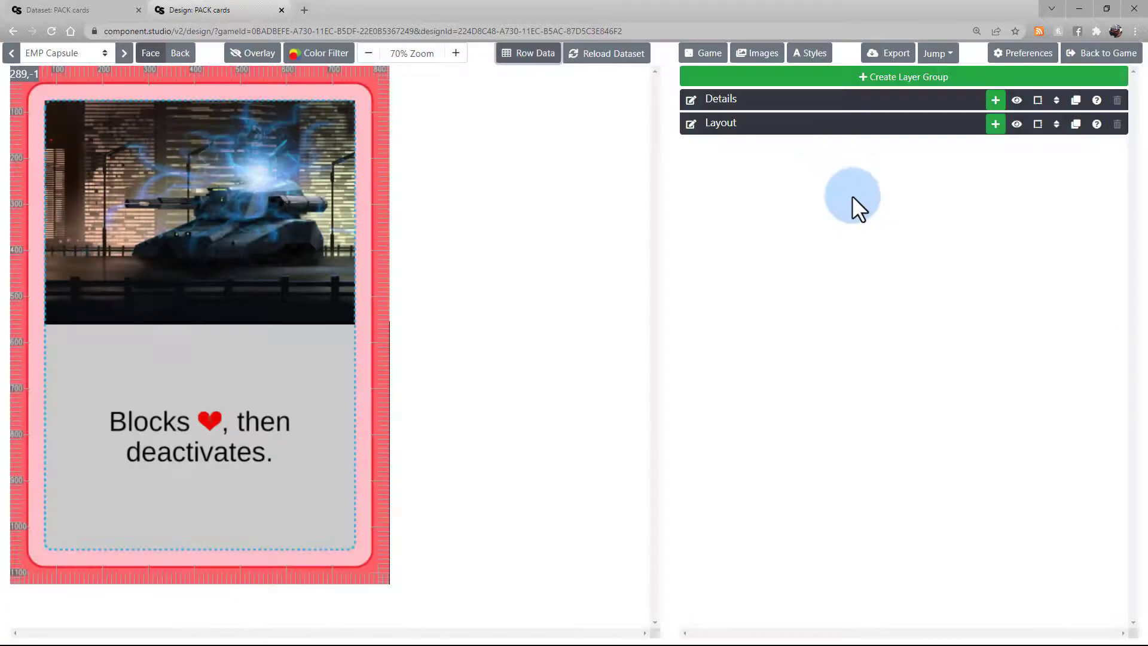
pyautogui.click(711, 56)
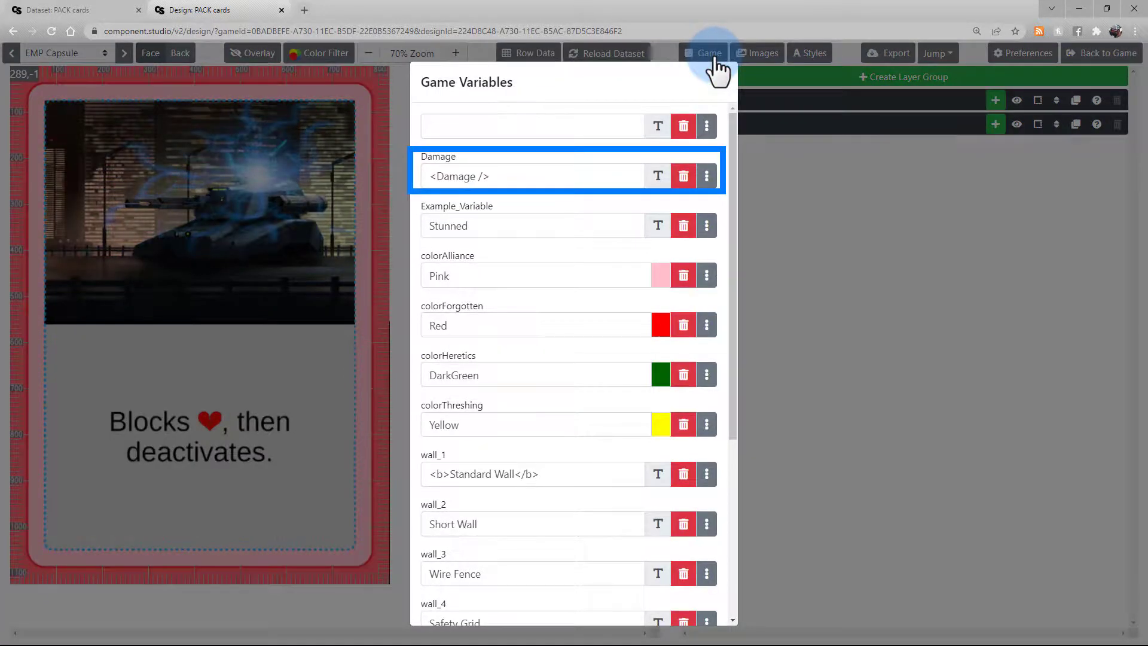